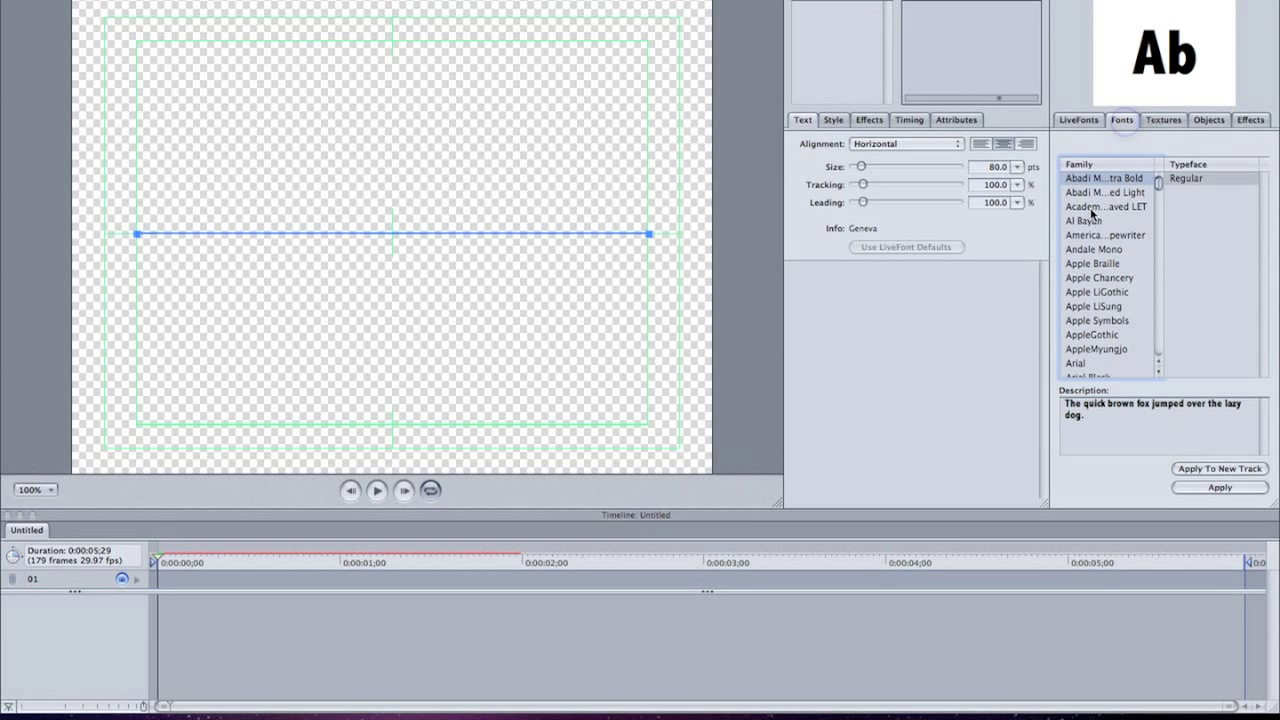
Preview a few font families in the font list, including Andale Mono.
{"action": "left_click", "coordinate": [1087, 263]}
{"action": "left_click", "coordinate": [1087, 320]}
{"action": "left_click", "coordinate": [1086, 249]}
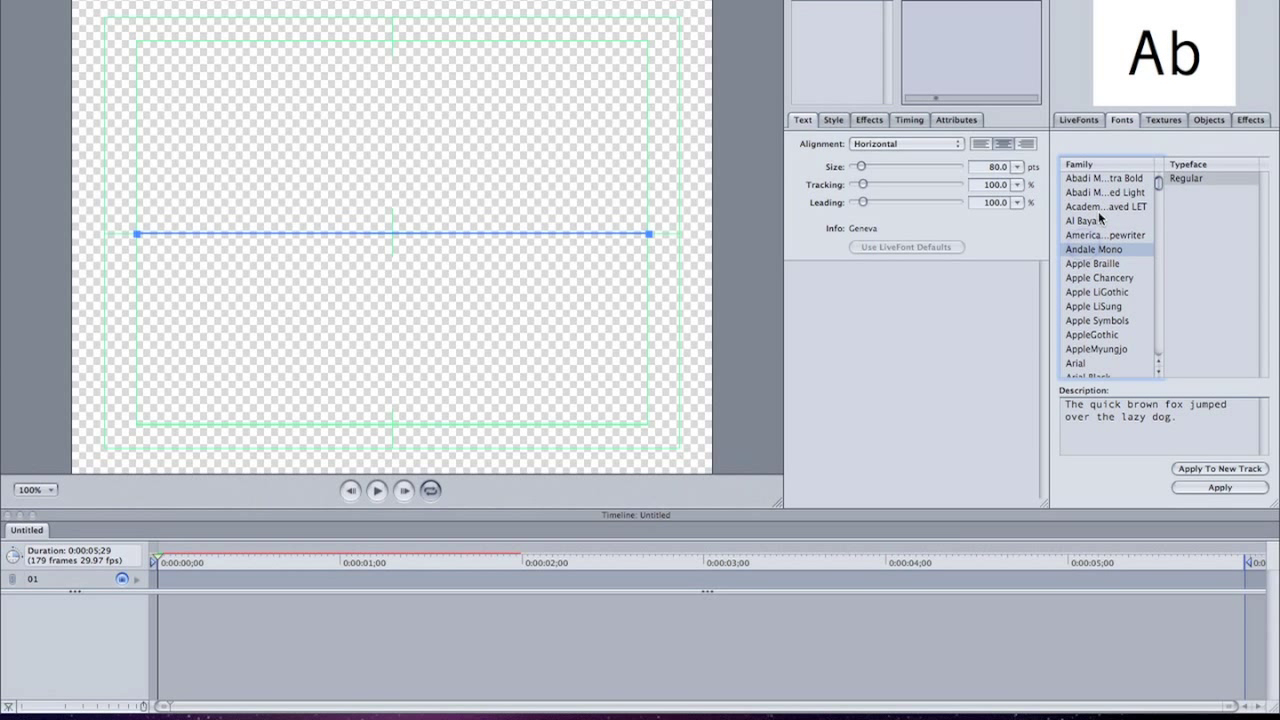
Browse the texture categories and preview the Nature textures Fern and Jungle Mist.
{"action": "left_click", "coordinate": [1161, 125]}
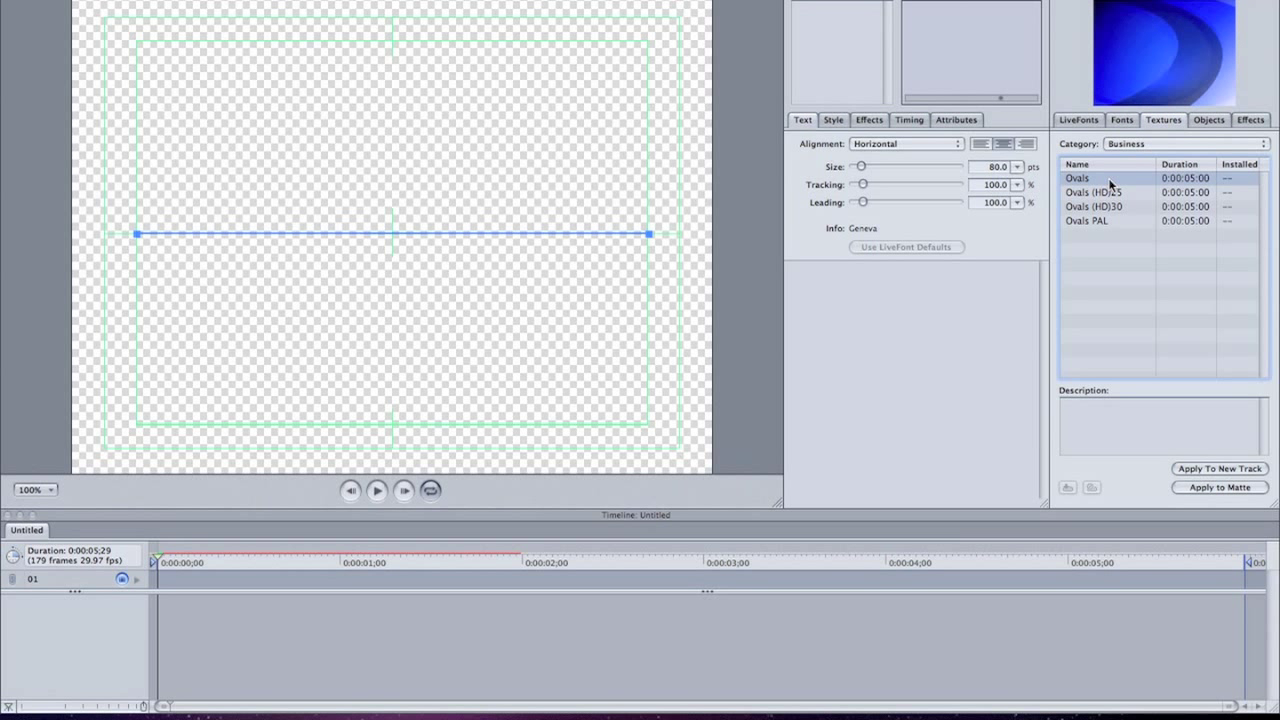
{"action": "left_click", "coordinate": [1131, 146]}
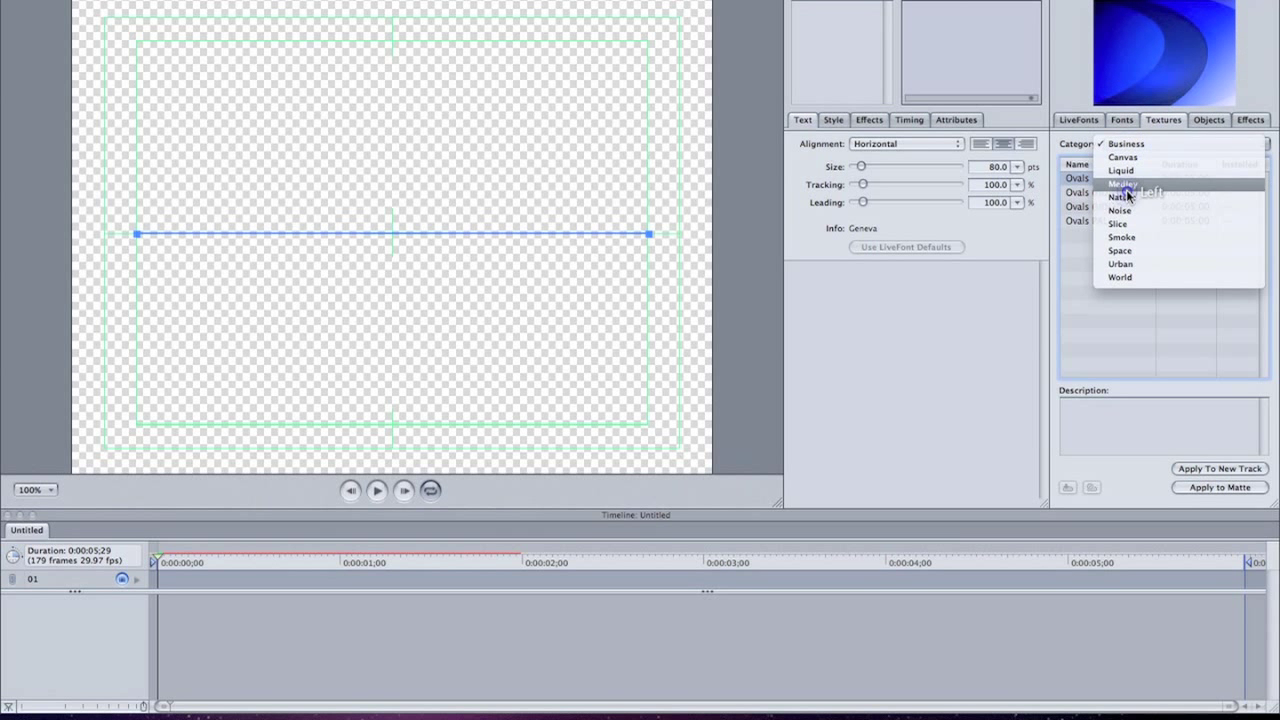
{"action": "left_click", "coordinate": [1128, 184]}
{"action": "left_click", "coordinate": [1131, 146]}
{"action": "left_click", "coordinate": [1119, 210]}
{"action": "left_click", "coordinate": [1118, 144]}
{"action": "left_click", "coordinate": [1120, 144]}
{"action": "left_click", "coordinate": [1120, 144]}
{"action": "left_click", "coordinate": [1102, 179]}
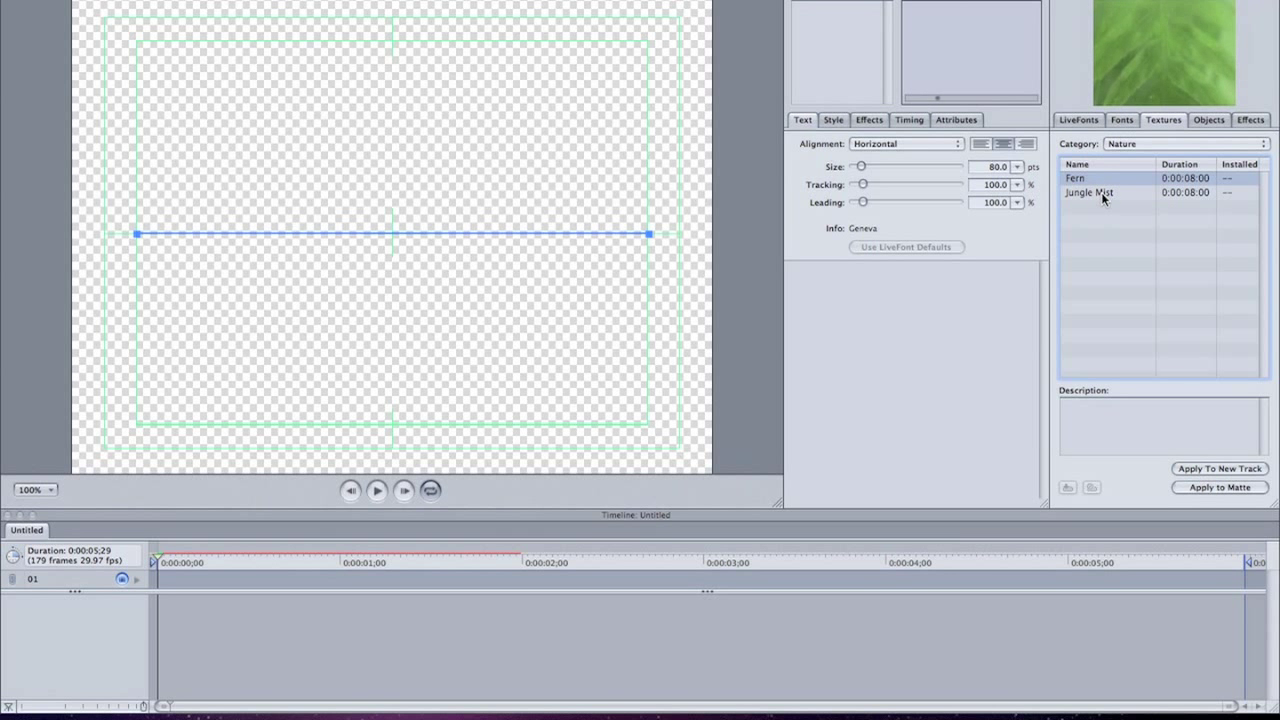
{"action": "left_click", "coordinate": [1101, 192]}
Add the Alley Way texture from the Urban category to a new track.
{"action": "left_click", "coordinate": [1120, 145]}
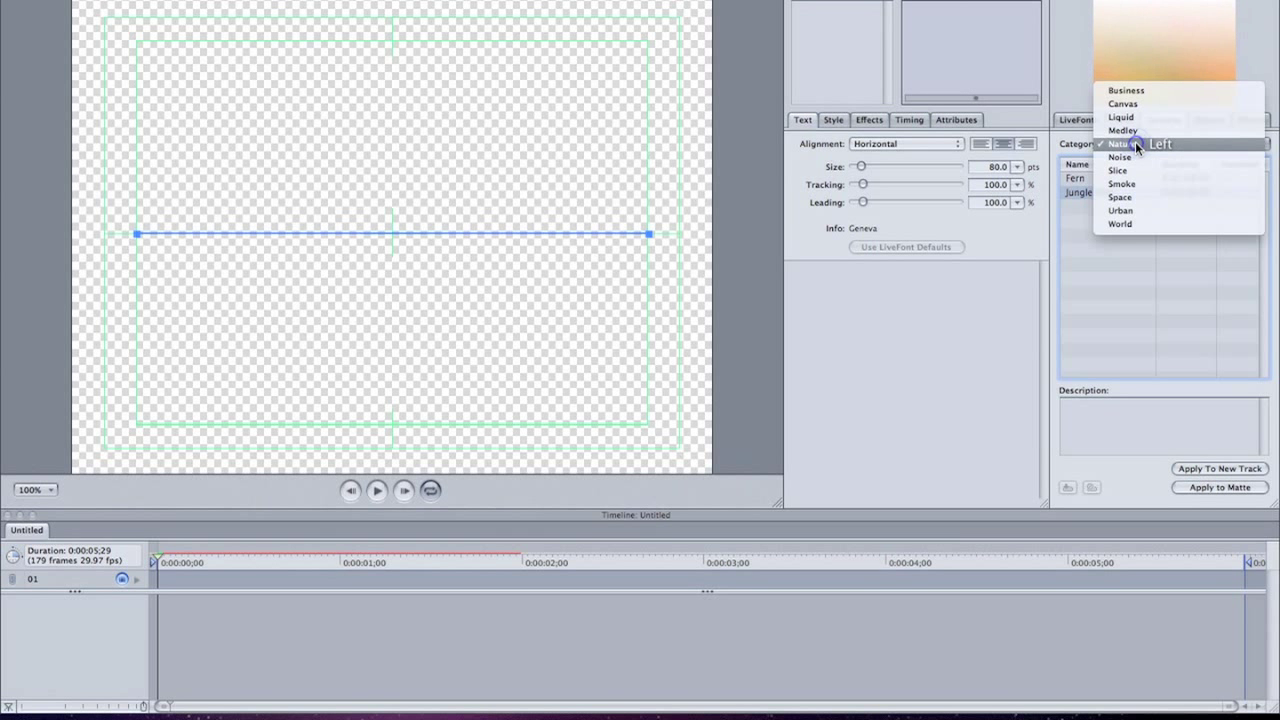
{"action": "left_click", "coordinate": [1120, 209]}
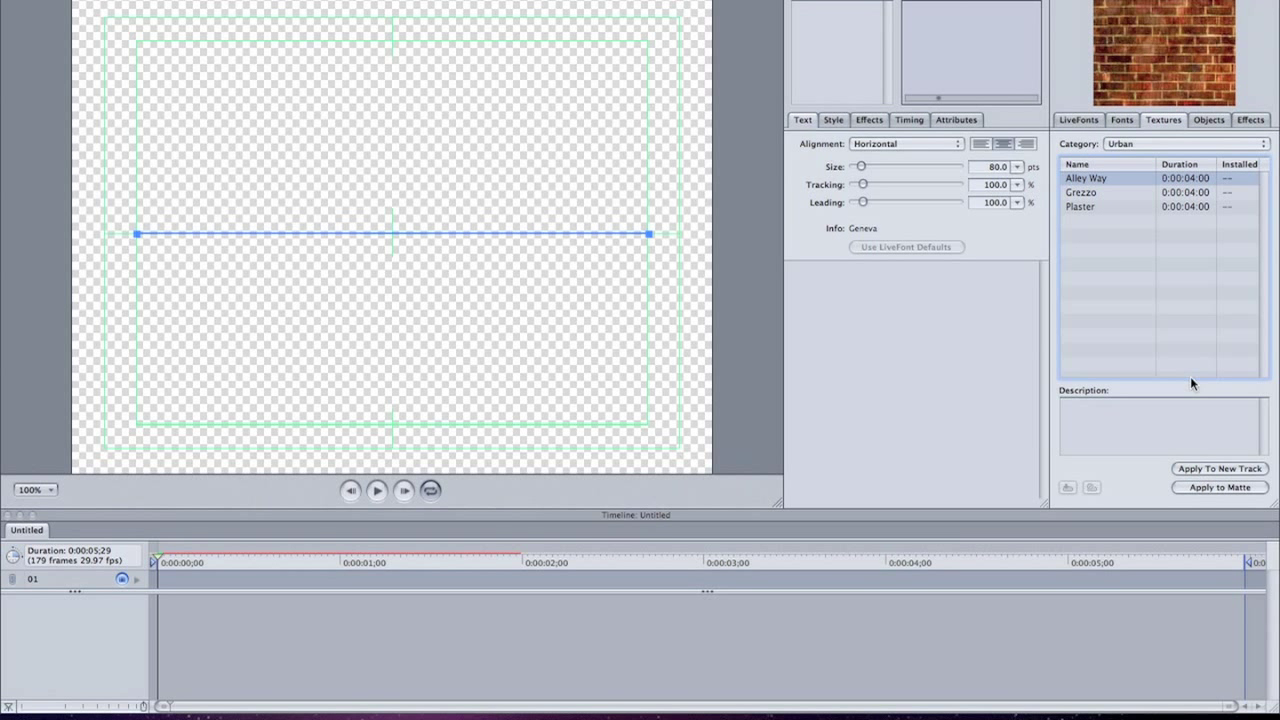
{"action": "left_click", "coordinate": [1191, 467]}
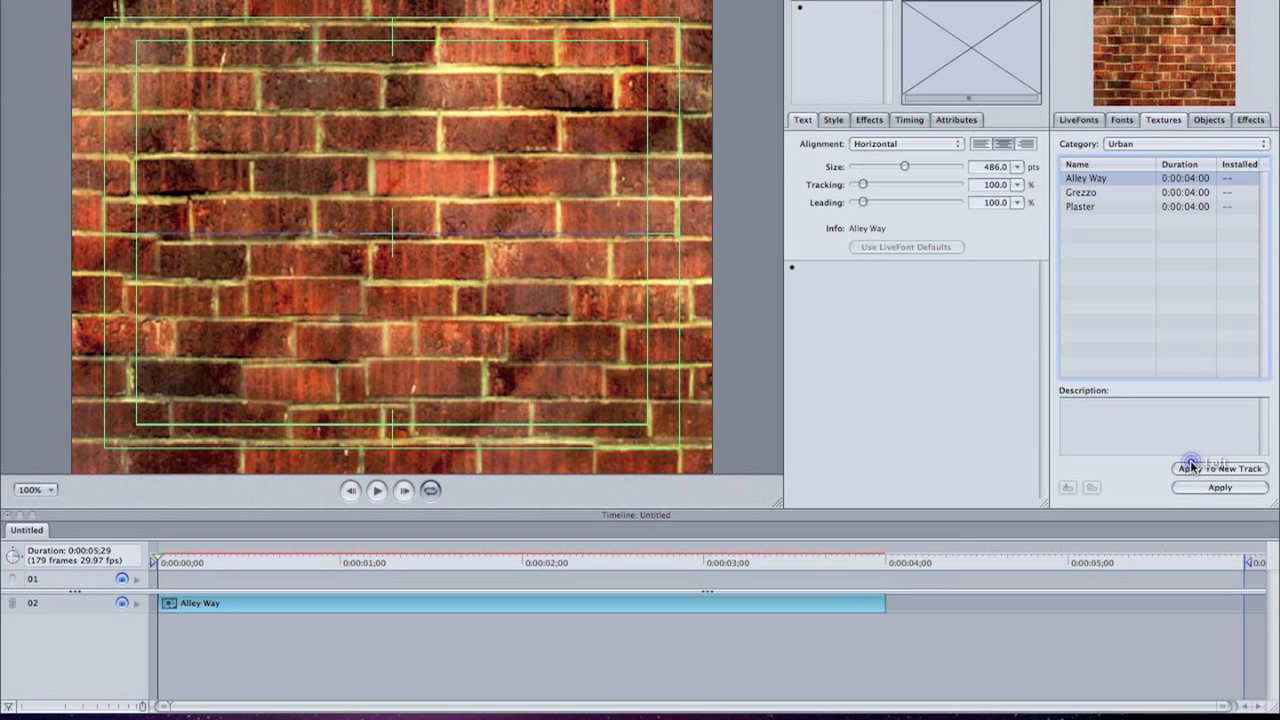
Preview the lower-third objects in the Business category and view the Slice category.
{"action": "left_click", "coordinate": [1208, 120]}
{"action": "left_click", "coordinate": [1086, 192]}
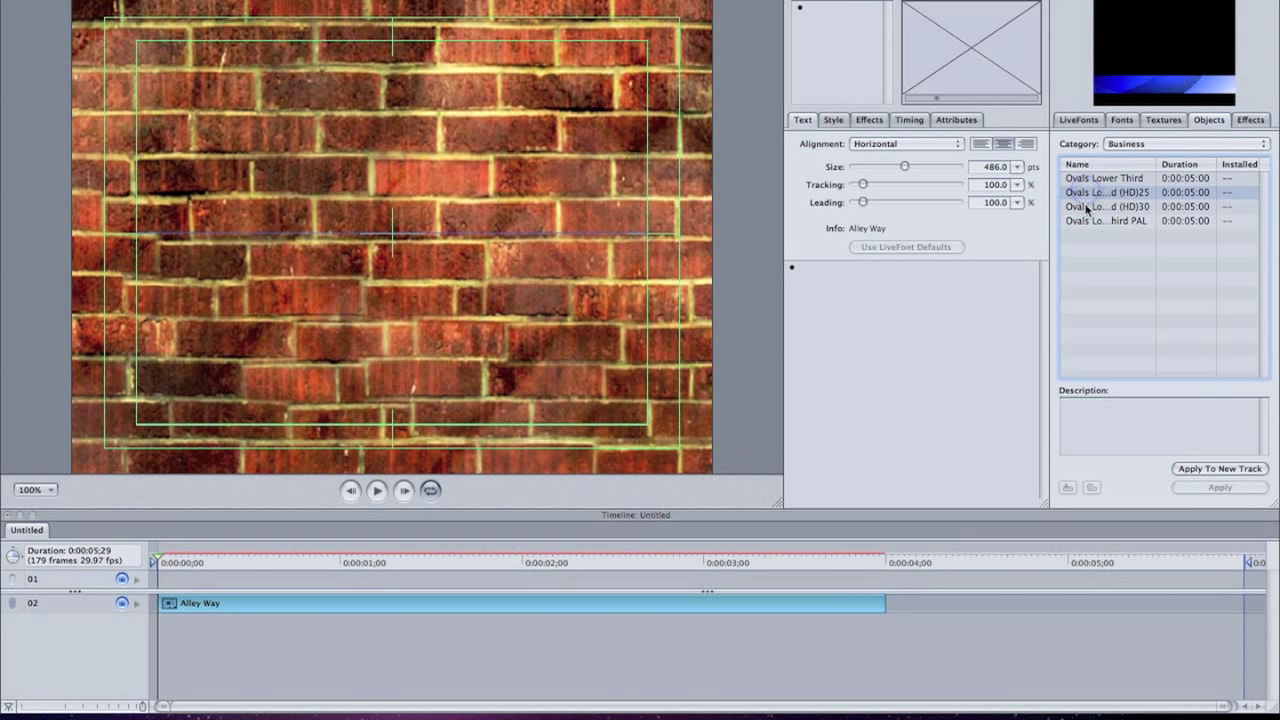
{"action": "left_click", "coordinate": [1085, 206]}
{"action": "left_click", "coordinate": [1085, 221]}
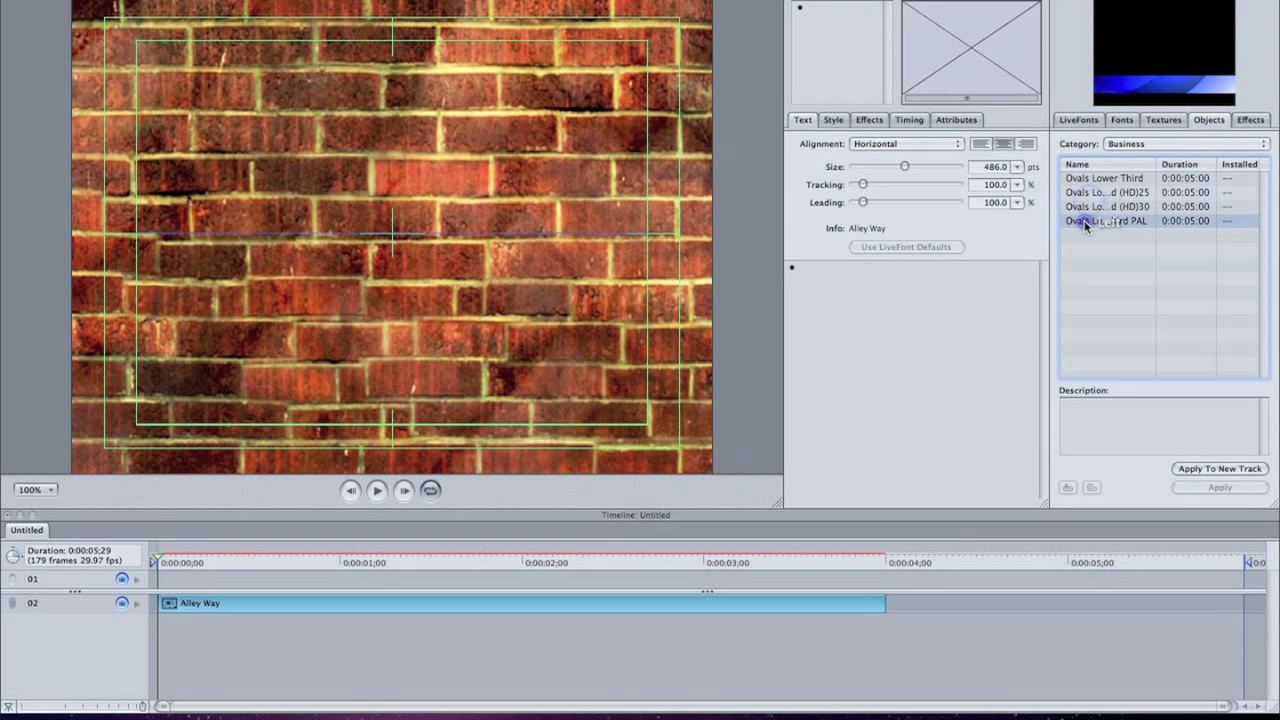
{"action": "left_click", "coordinate": [1120, 145]}
{"action": "left_click", "coordinate": [1118, 165]}
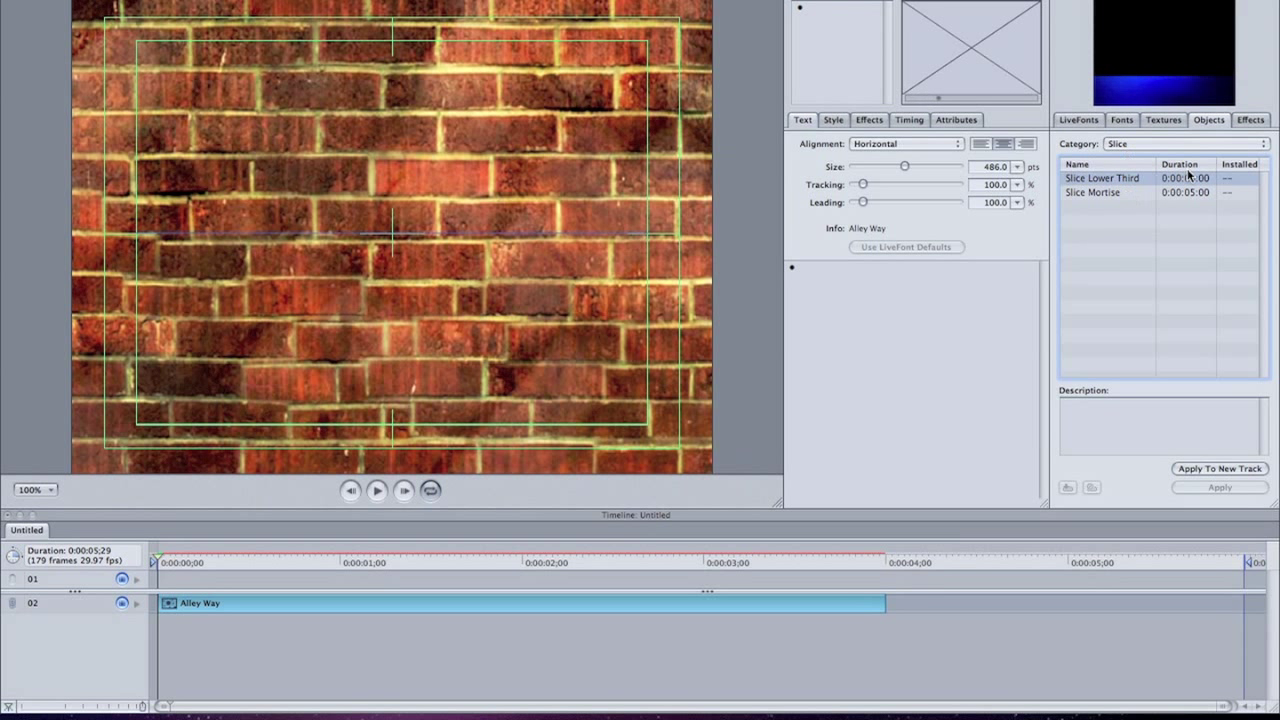
Preview Caricature text effects such as Bump and Grind, Celebrate, Dirt Bike and Dirt Stop, and look through the other effect categories.
{"action": "left_click", "coordinate": [1251, 120]}
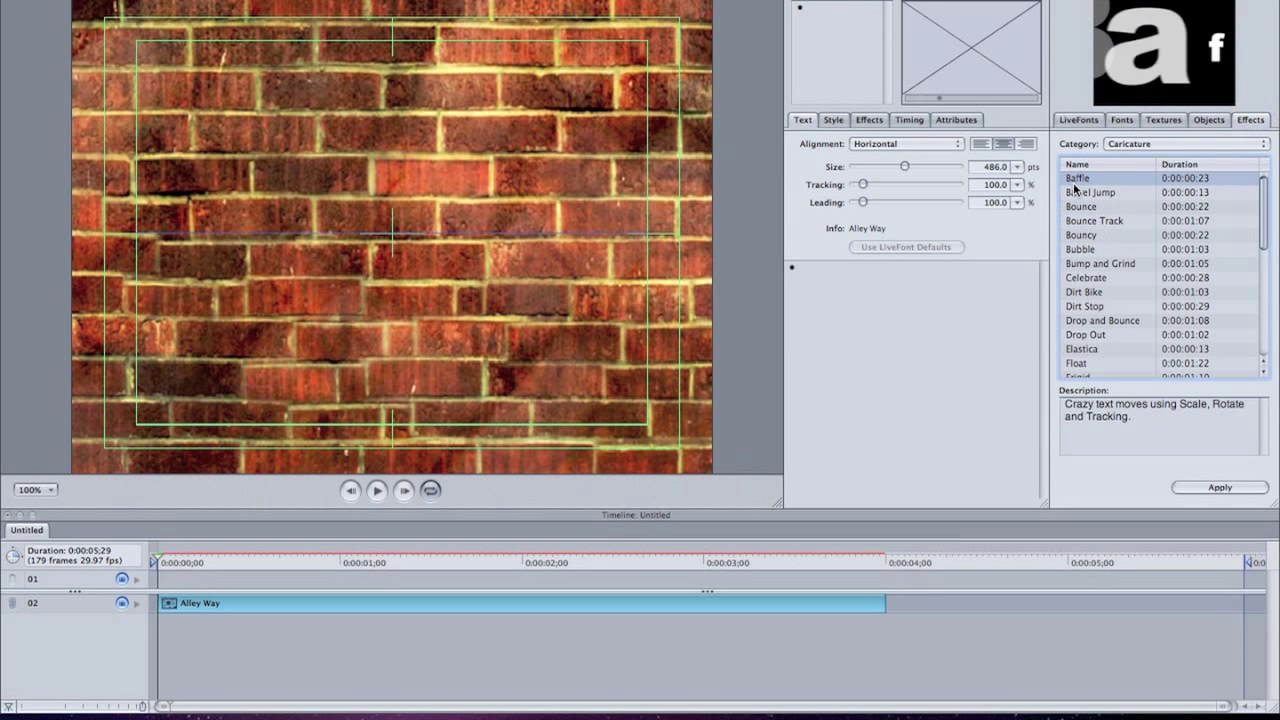
{"action": "left_click", "coordinate": [1086, 220]}
{"action": "left_click", "coordinate": [1084, 306]}
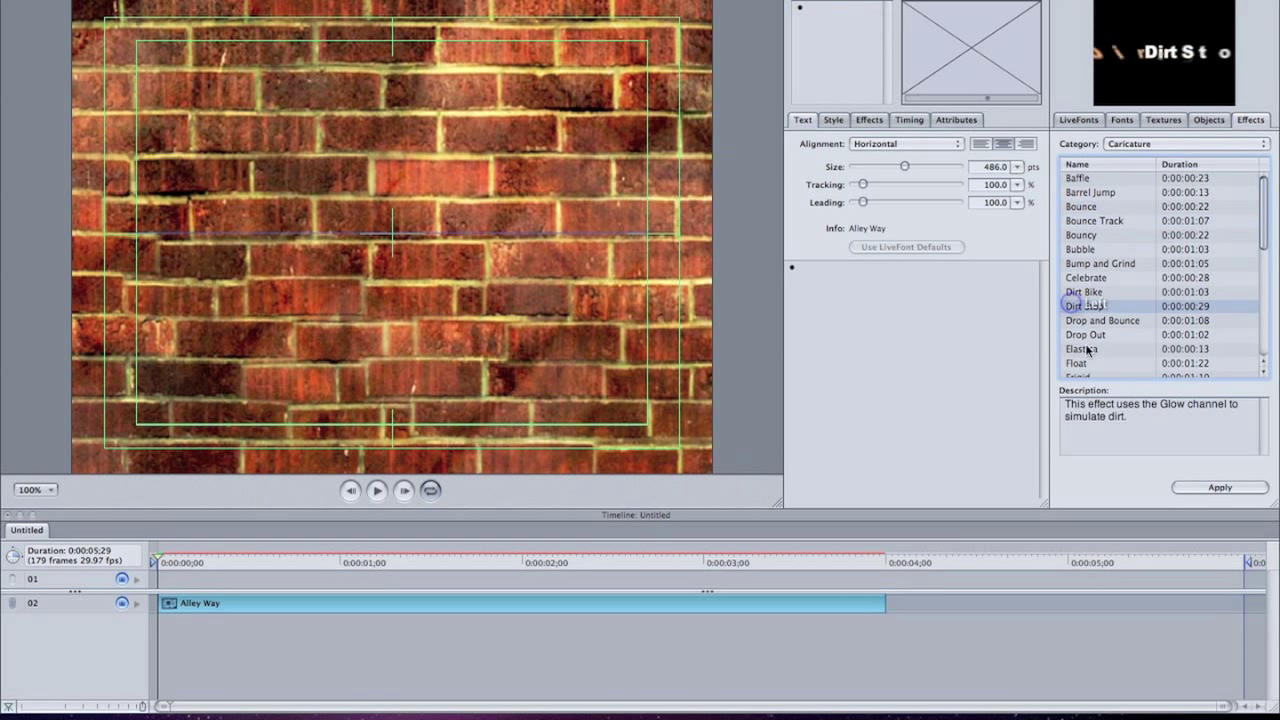
{"action": "left_click", "coordinate": [1080, 249]}
{"action": "left_click", "coordinate": [1080, 263]}
{"action": "left_click", "coordinate": [1082, 277]}
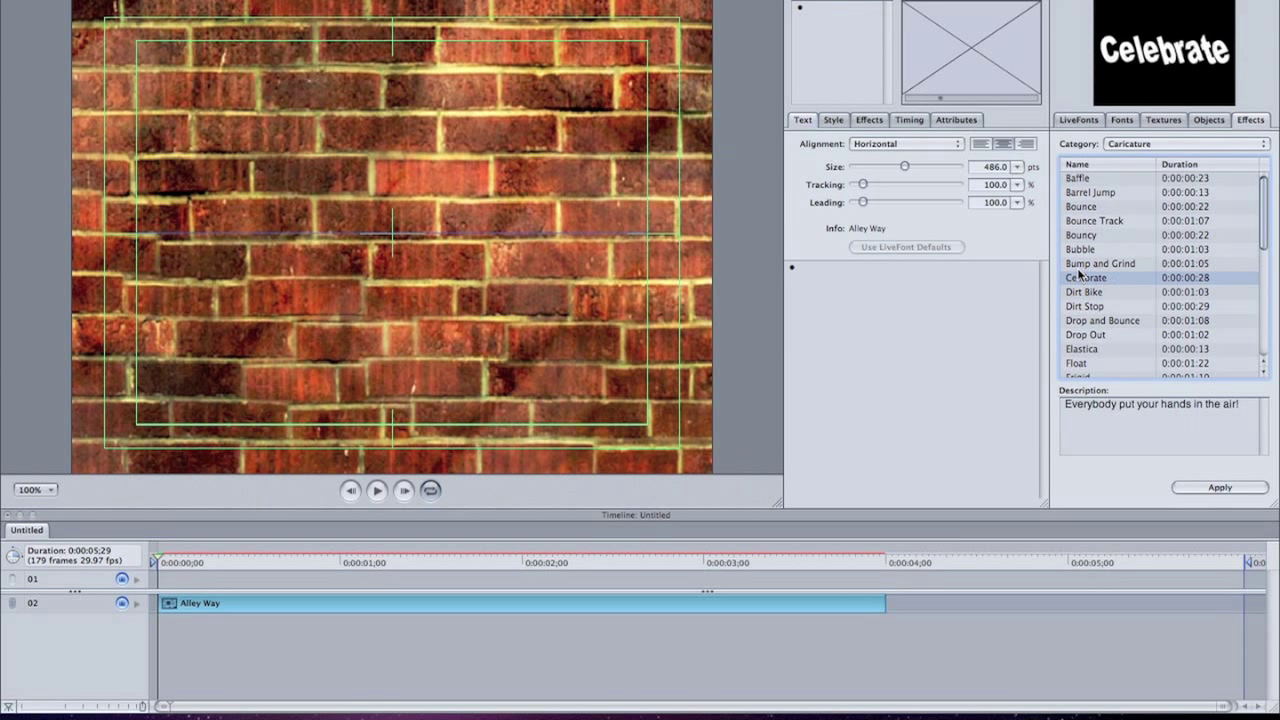
{"action": "left_click", "coordinate": [1080, 263]}
{"action": "left_click", "coordinate": [1082, 277]}
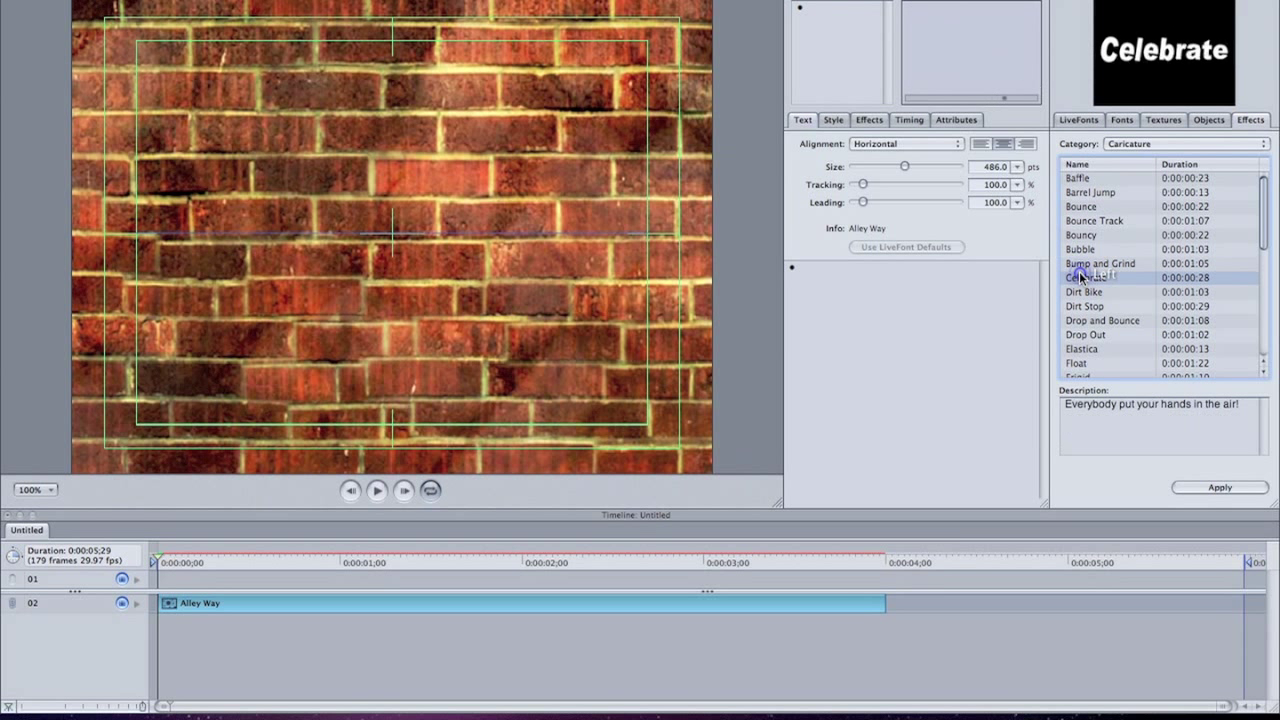
{"action": "left_click", "coordinate": [1092, 292]}
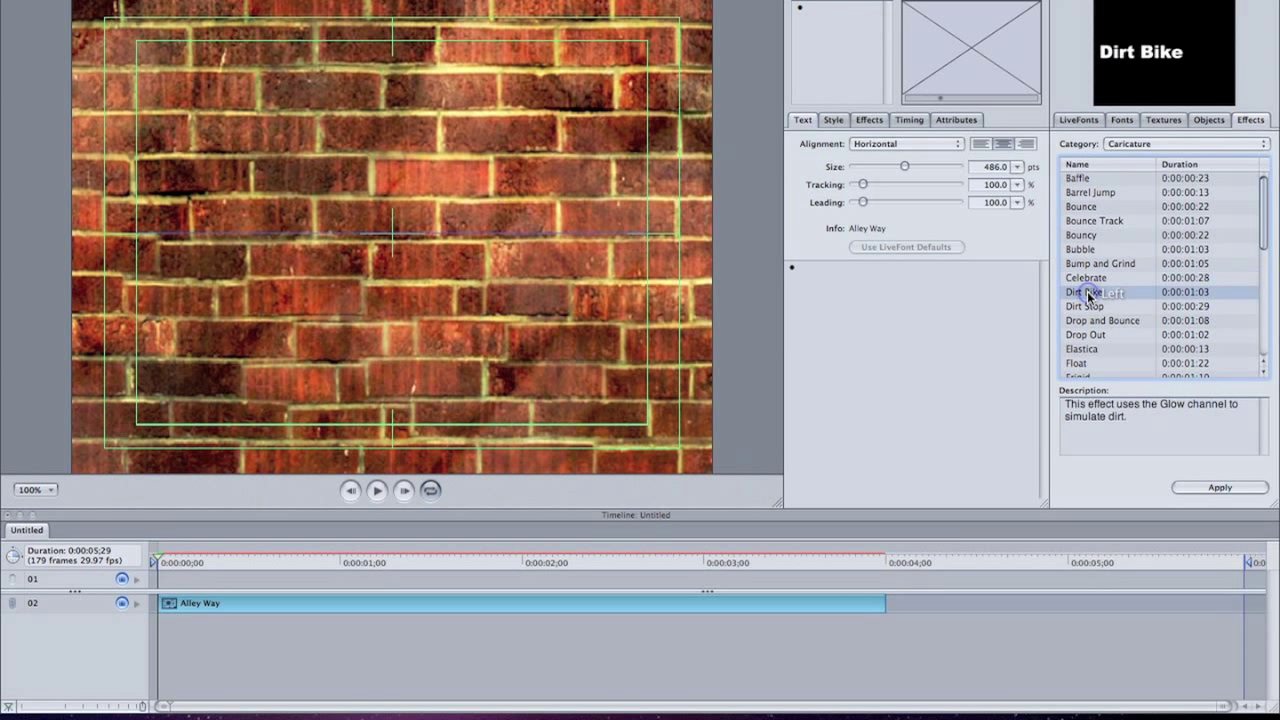
{"action": "left_click", "coordinate": [1084, 306]}
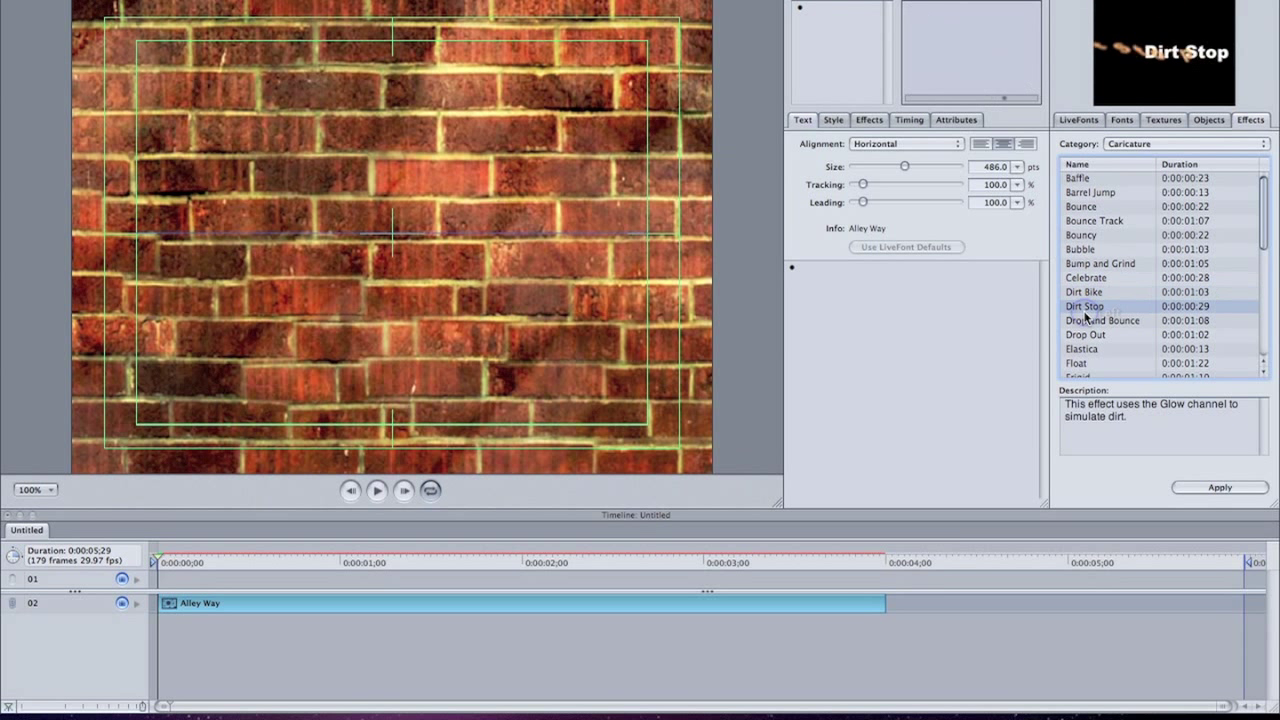
{"action": "left_click", "coordinate": [1174, 148]}
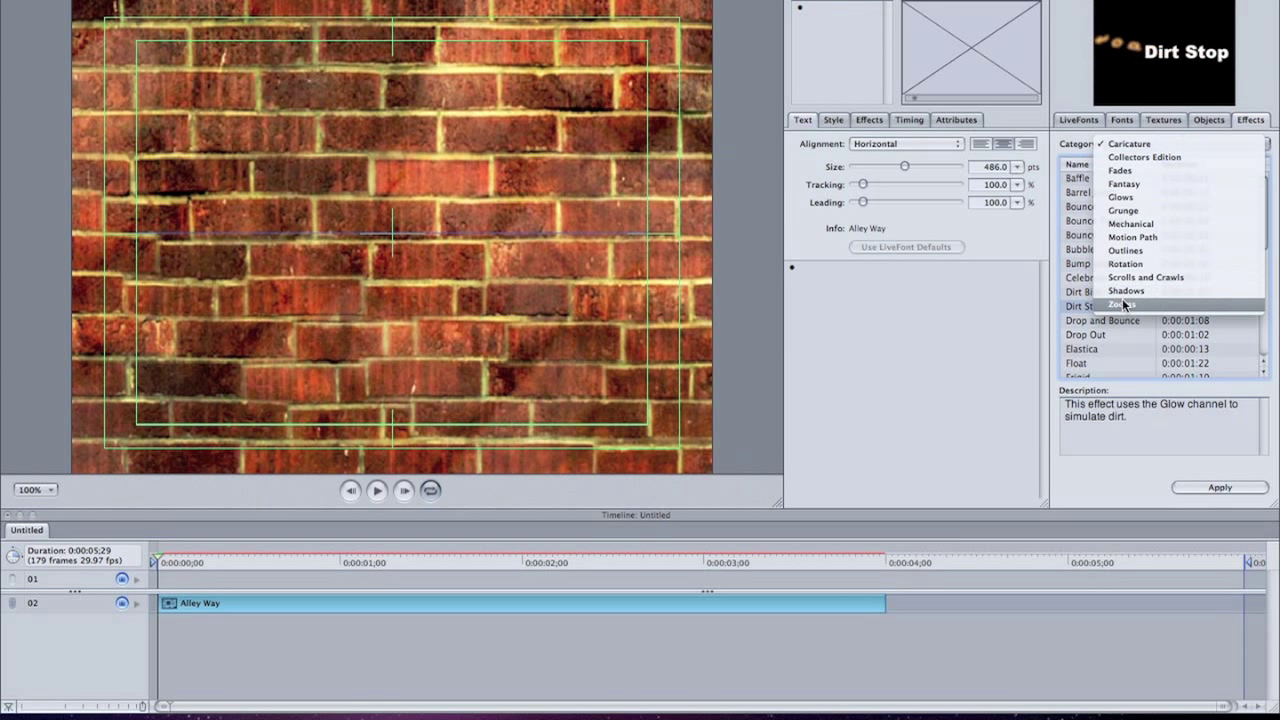
{"action": "left_click", "coordinate": [1104, 343]}
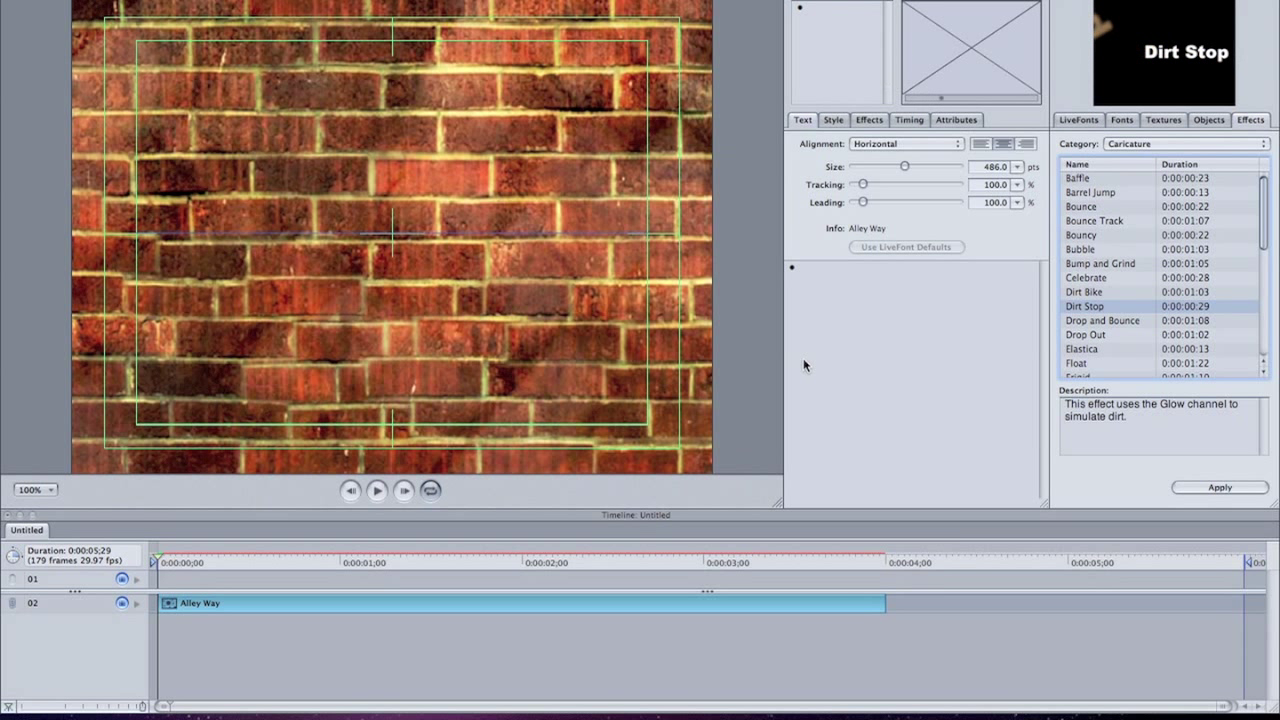
Extend the Alley Way clip on track 02 to end at 0:00:05;00.
{"action": "left_click", "coordinate": [222, 536]}
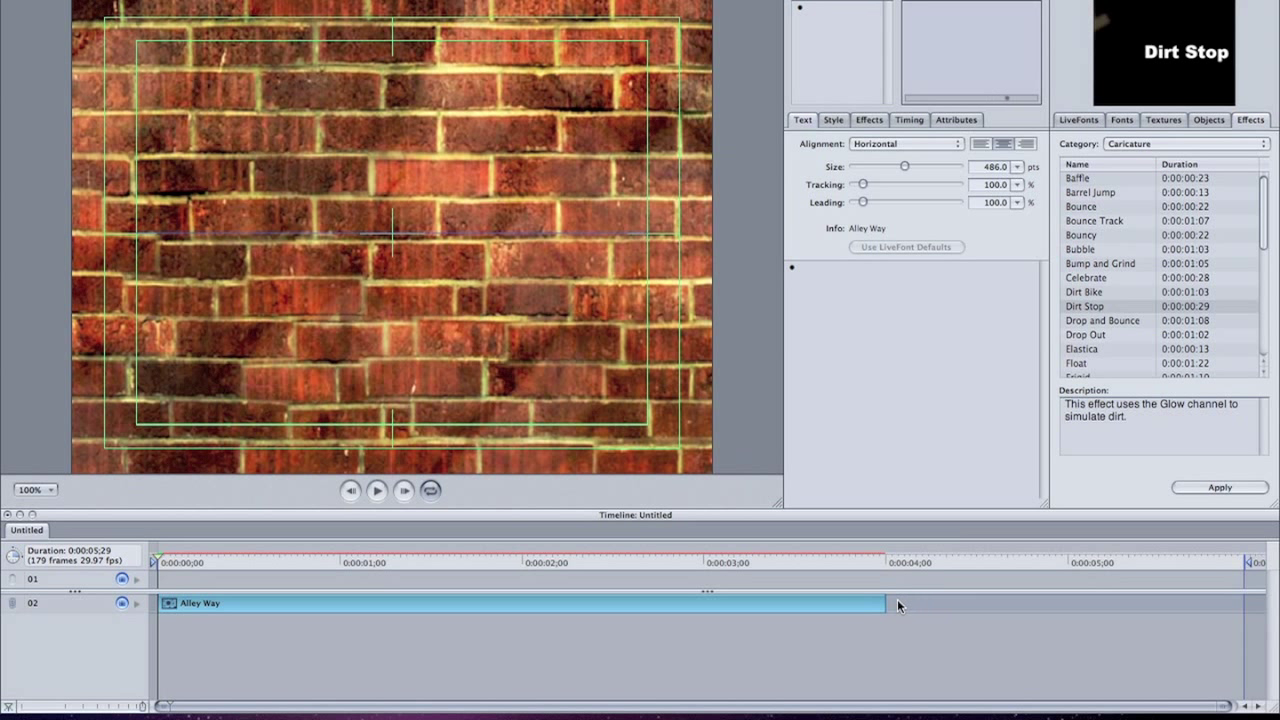
{"action": "left_click_drag", "start_coordinate": [884, 602], "coordinate": [1068, 603]}
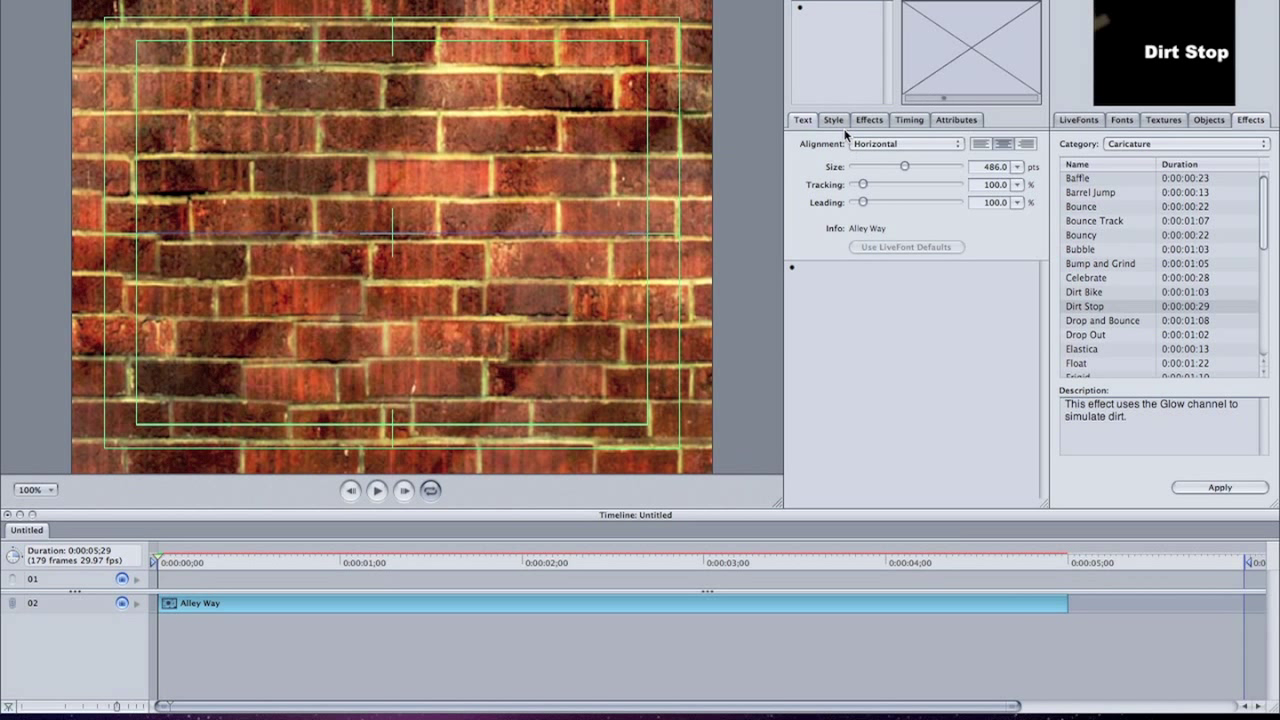
Enter the text "subscribe" on the empty track 01.
{"action": "left_click", "coordinate": [174, 575]}
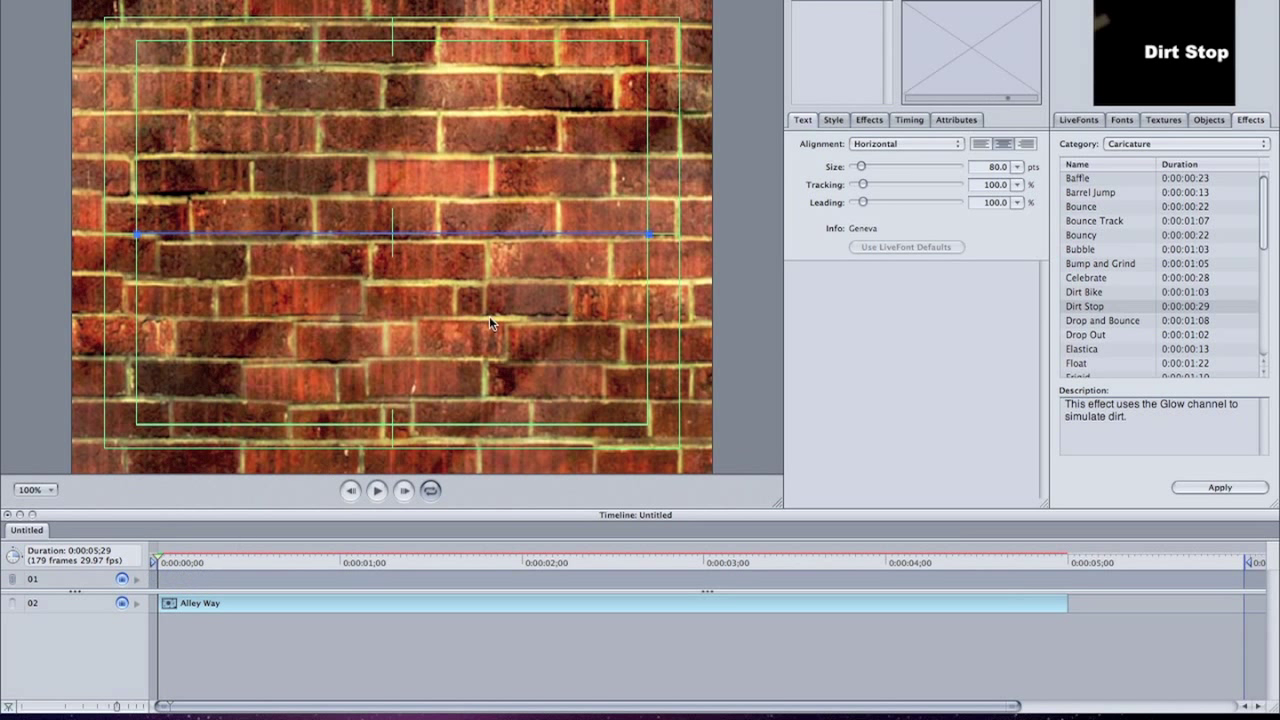
{"action": "left_click", "coordinate": [851, 84]}
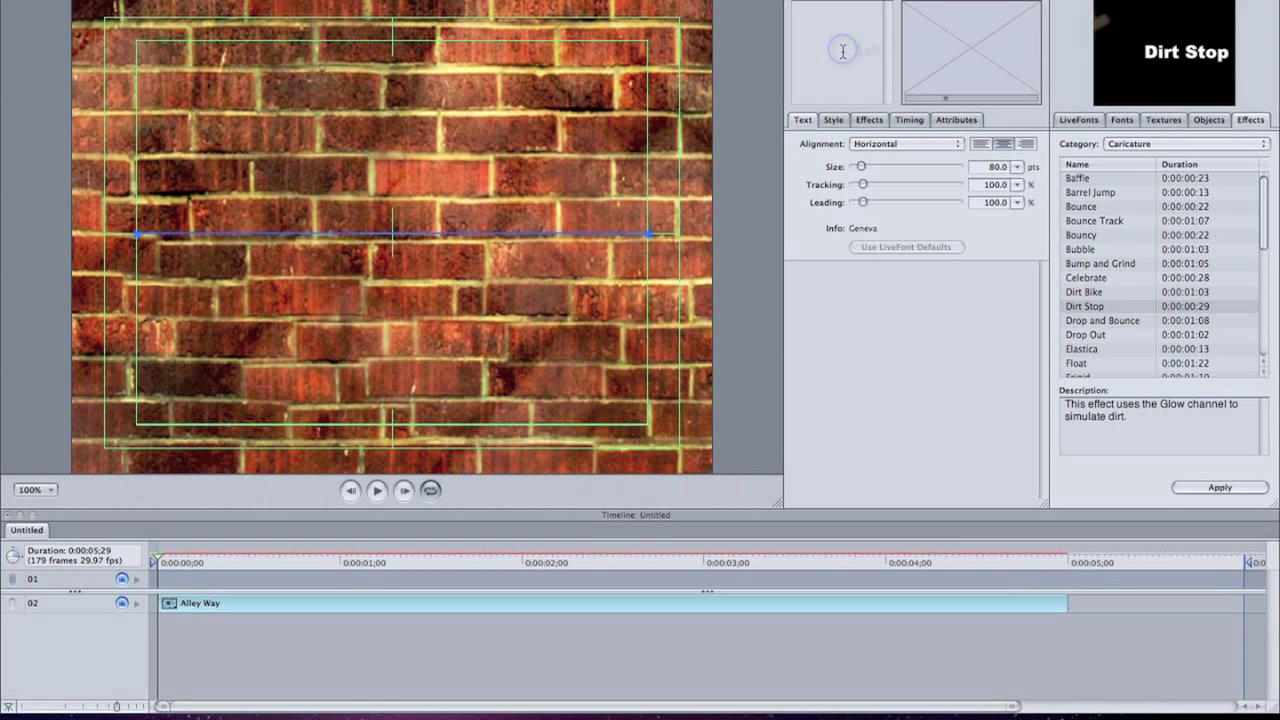
{"action": "type", "text": "subscrib"}
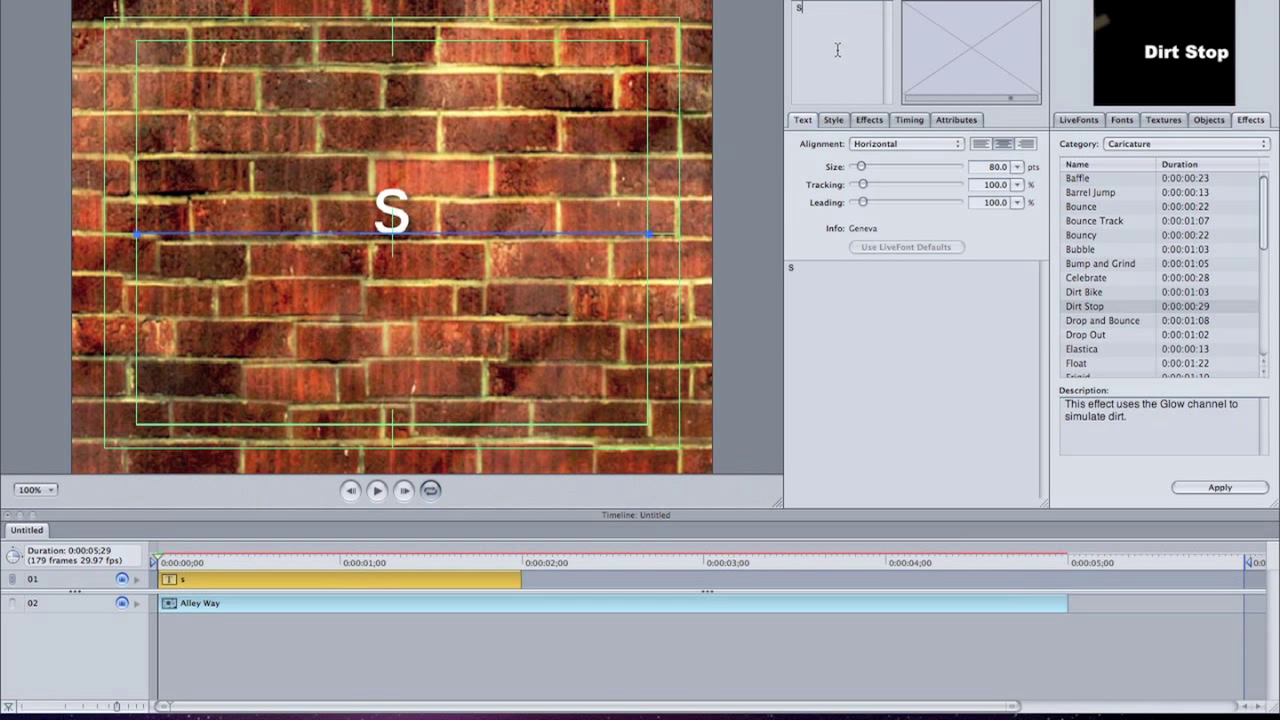
{"action": "type", "text": "e"}
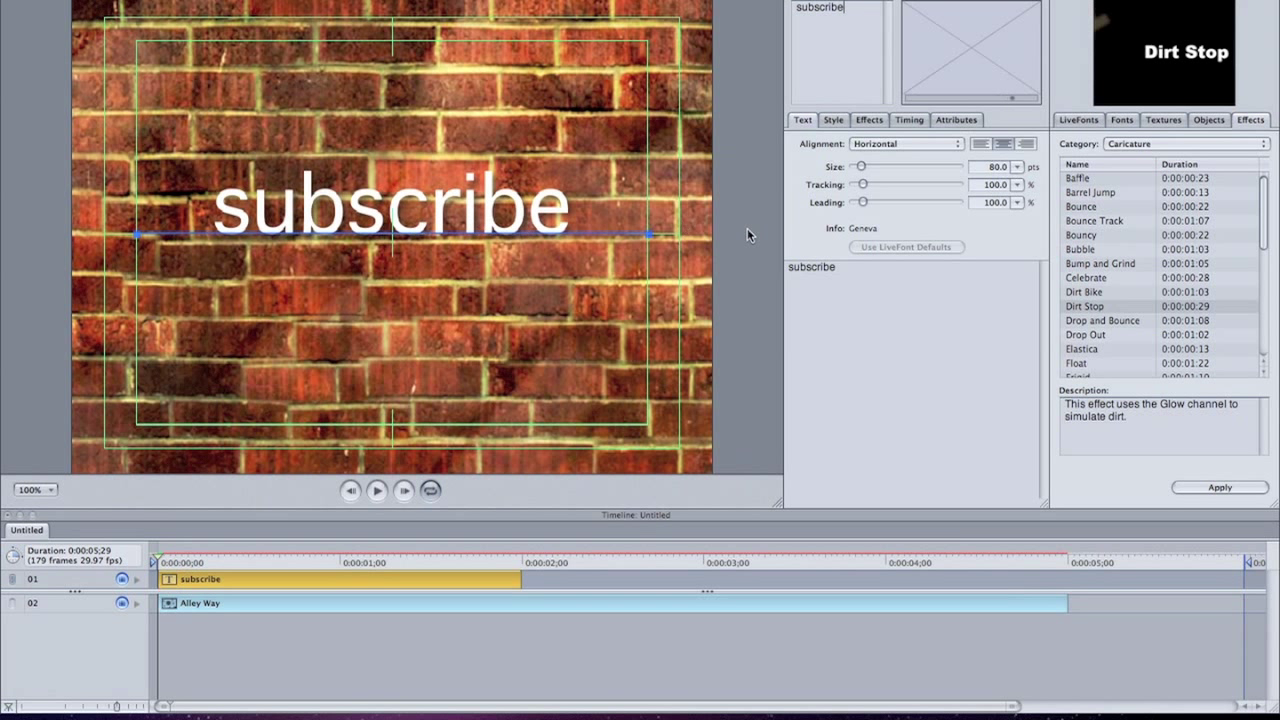
Preview font families for the "subscribe" title, from the Academy Engraved LET face through Apple Braille, Apple LiGothic and Apple Symbols.
{"action": "left_click", "coordinate": [1078, 121]}
{"action": "left_click", "coordinate": [1112, 121]}
{"action": "left_click", "coordinate": [1100, 207]}
{"action": "left_click", "coordinate": [1086, 293]}
{"action": "left_click", "coordinate": [1089, 249]}
{"action": "left_click", "coordinate": [1091, 223]}
{"action": "left_click", "coordinate": [1092, 211]}
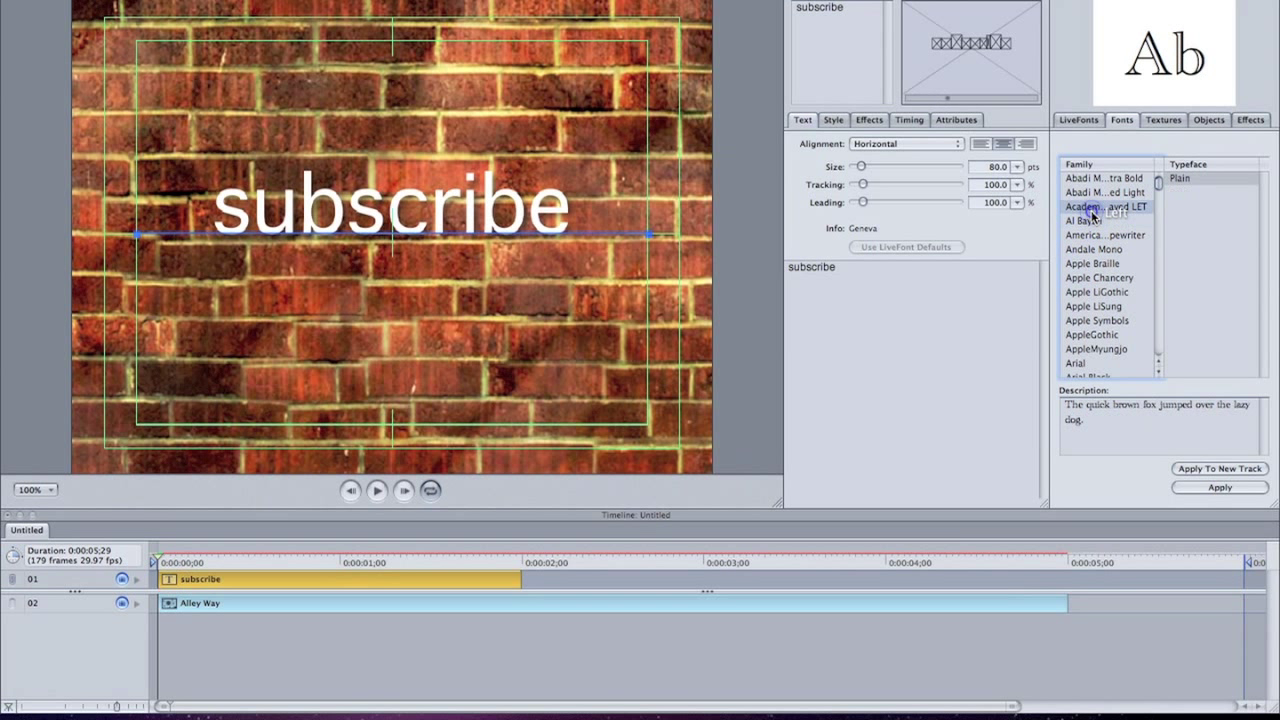
{"action": "left_click", "coordinate": [1090, 249]}
{"action": "left_click", "coordinate": [1089, 264]}
{"action": "left_click", "coordinate": [1089, 292]}
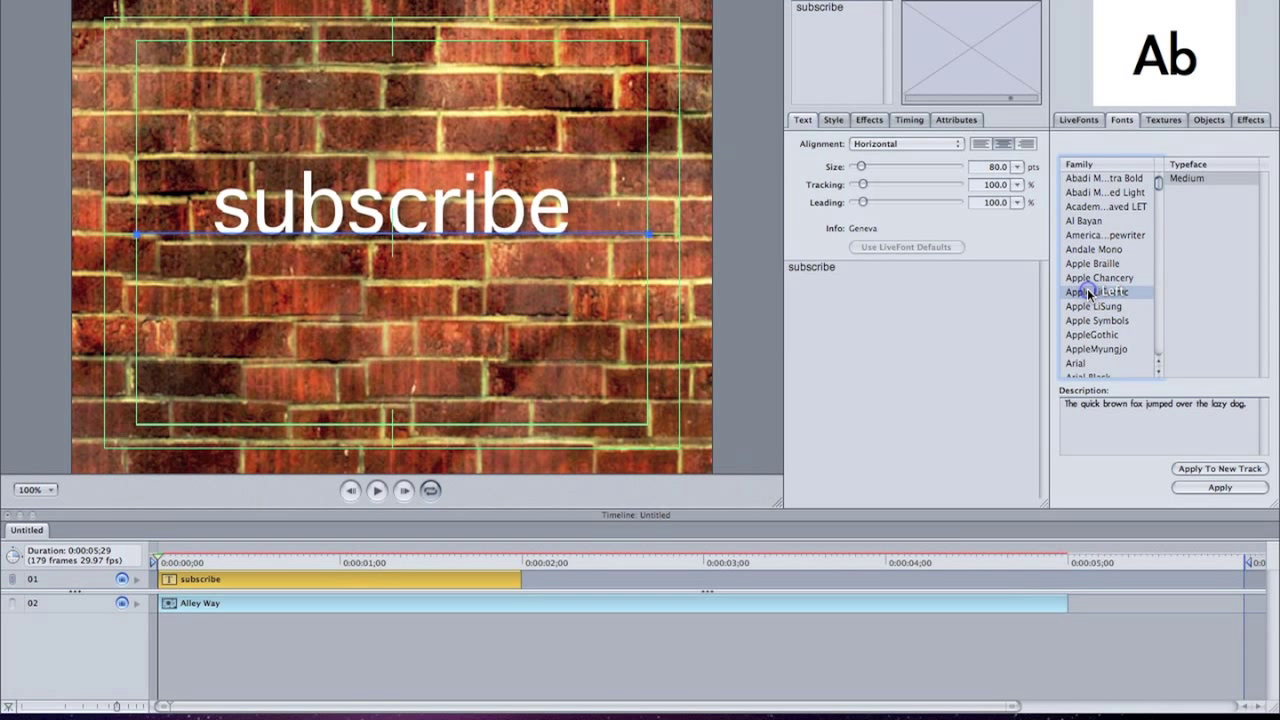
{"action": "left_click", "coordinate": [1089, 306]}
{"action": "left_click", "coordinate": [1088, 320]}
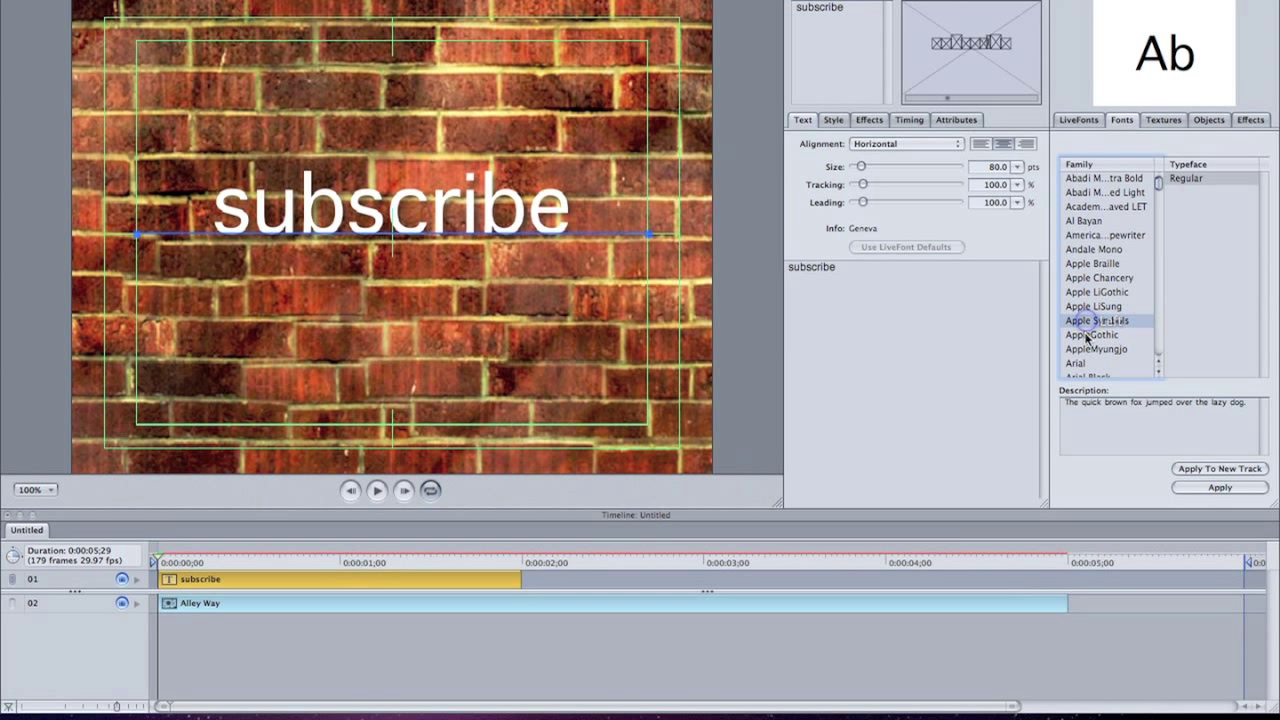
{"action": "left_click", "coordinate": [1088, 335]}
{"action": "left_click", "coordinate": [1090, 263]}
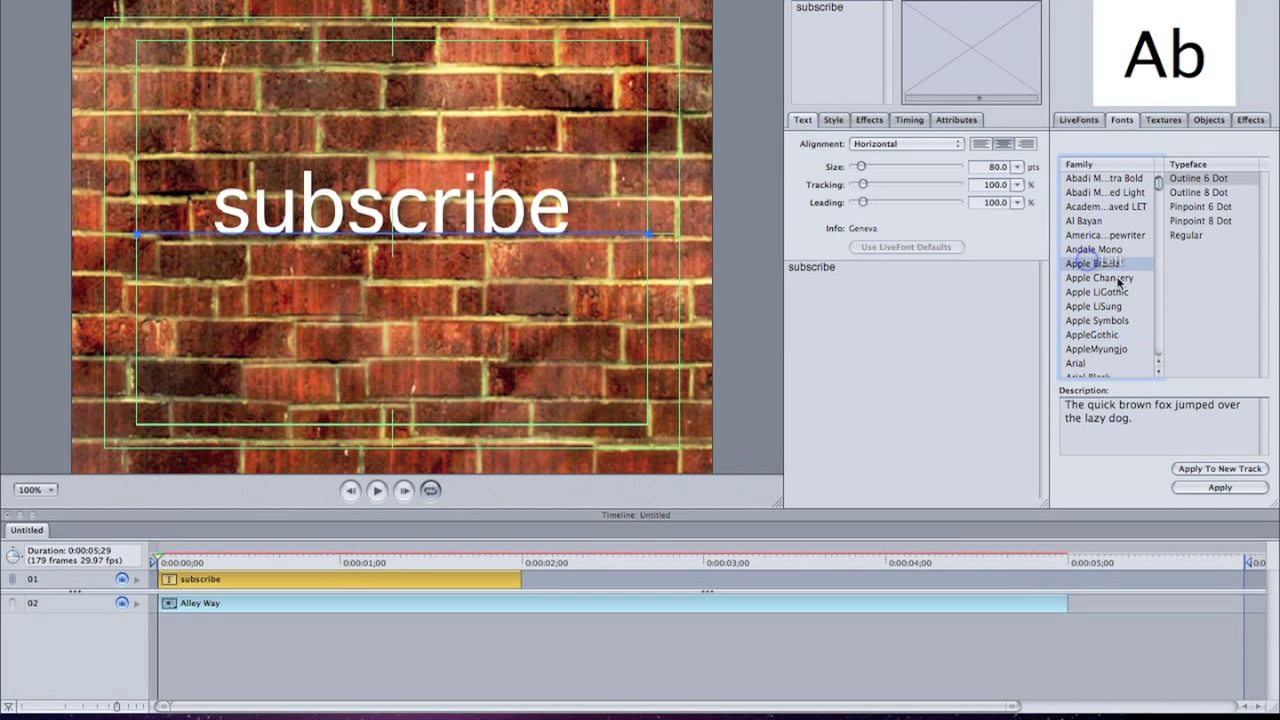
Apply the American Typewriter font in the Regular typeface to the "subscribe" text.
{"action": "left_click", "coordinate": [1075, 235]}
{"action": "left_click", "coordinate": [1088, 221]}
{"action": "left_click", "coordinate": [1090, 235]}
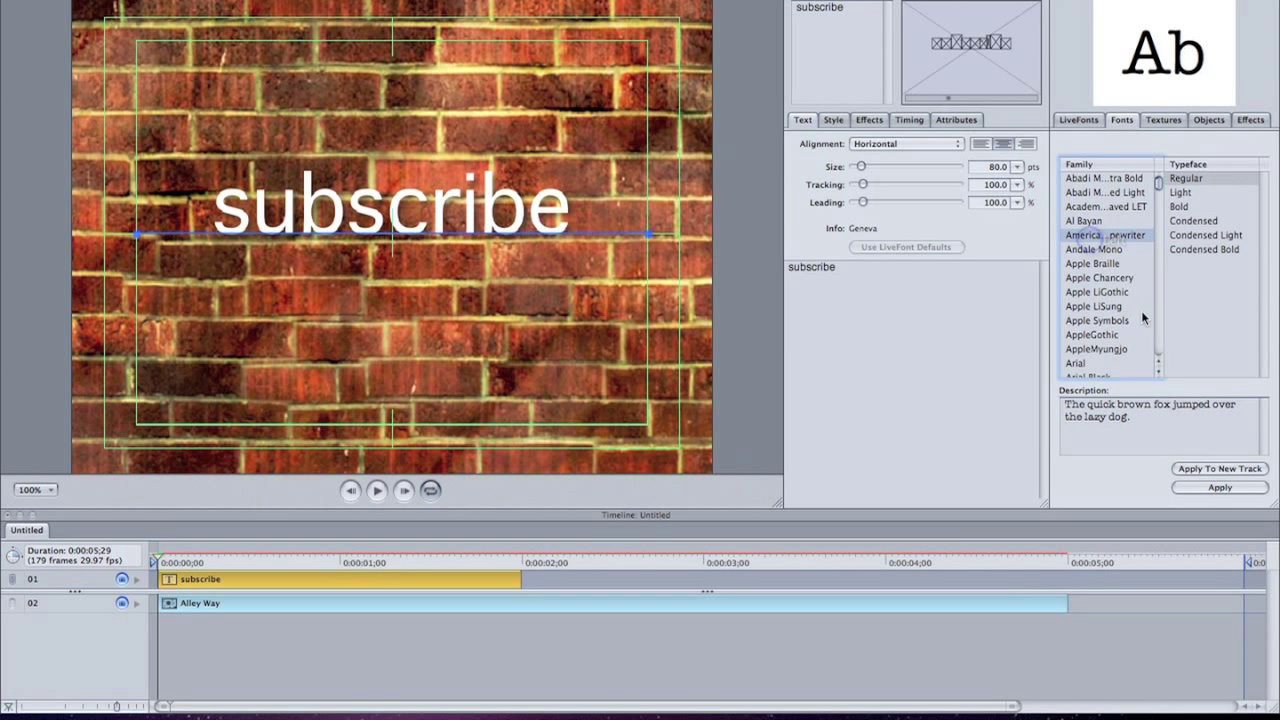
{"action": "left_click", "coordinate": [1214, 490]}
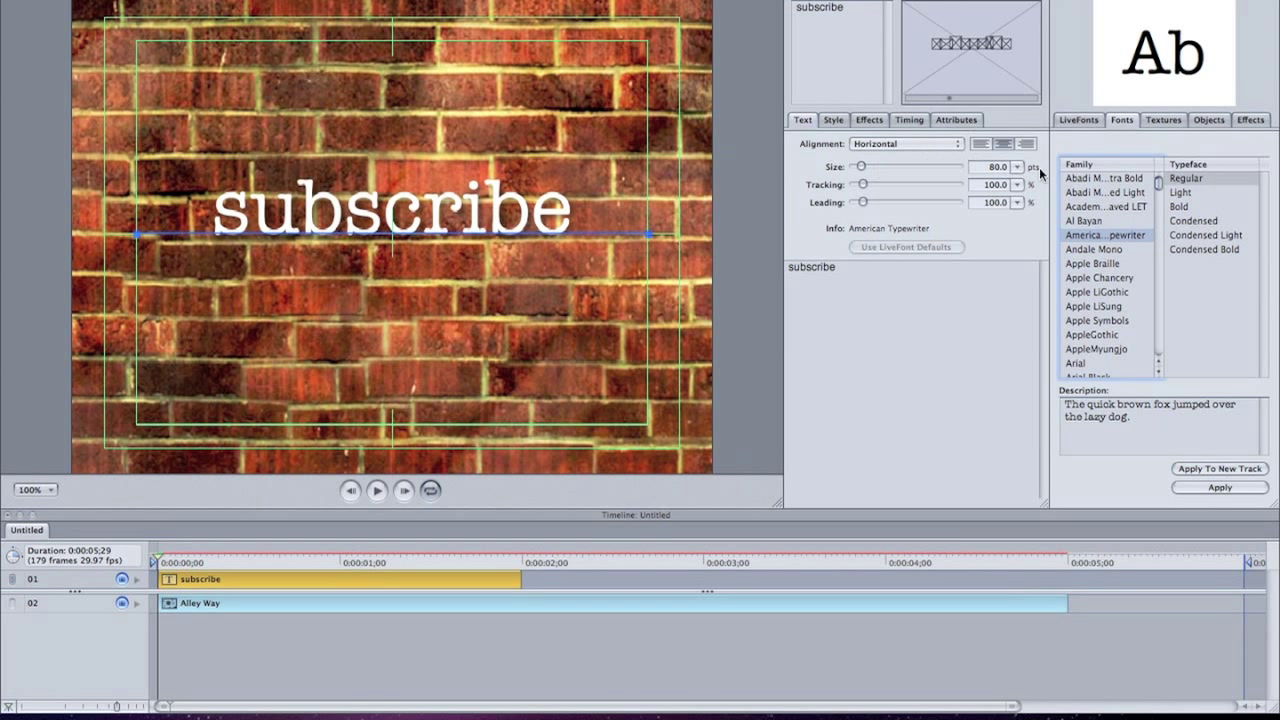
Apply the Blueprint LiveFont from the Pro Series category to the "subscribe" text and play the animation.
{"action": "left_click", "coordinate": [1085, 120]}
{"action": "left_click", "coordinate": [1150, 144]}
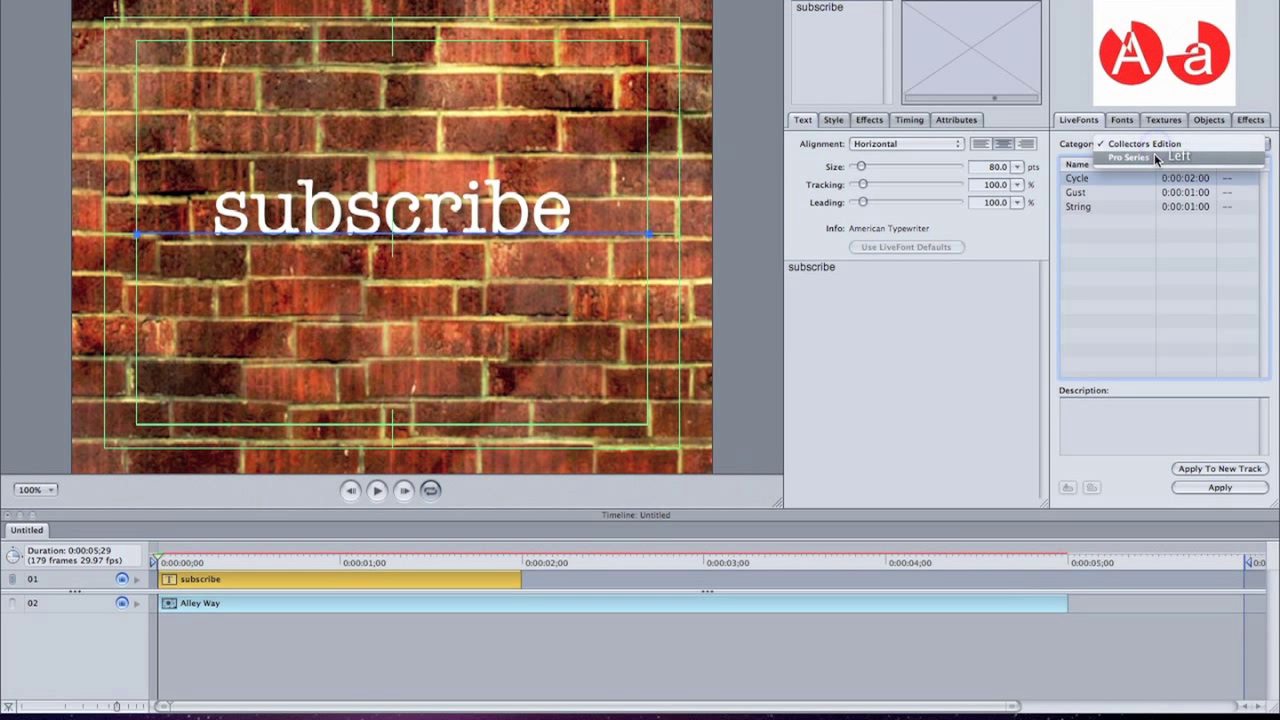
{"action": "left_click", "coordinate": [1154, 157]}
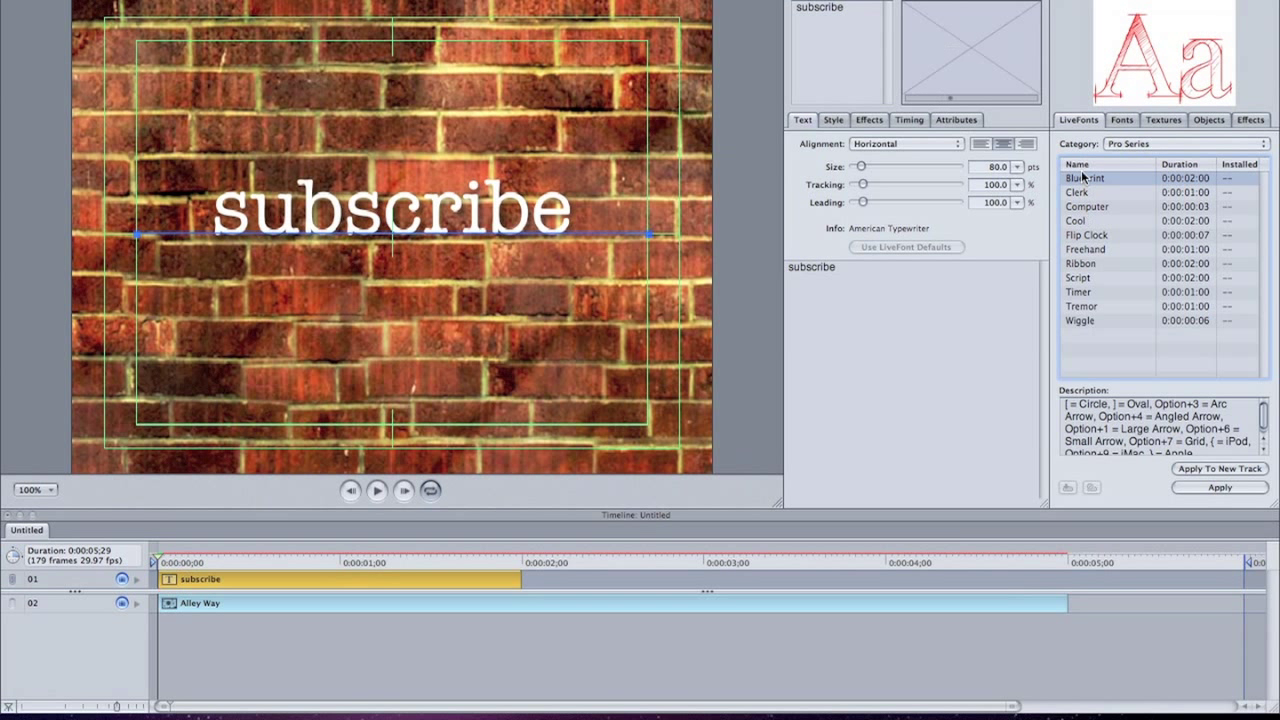
{"action": "left_click", "coordinate": [1078, 192]}
{"action": "left_click", "coordinate": [1087, 206]}
{"action": "left_click", "coordinate": [1084, 178]}
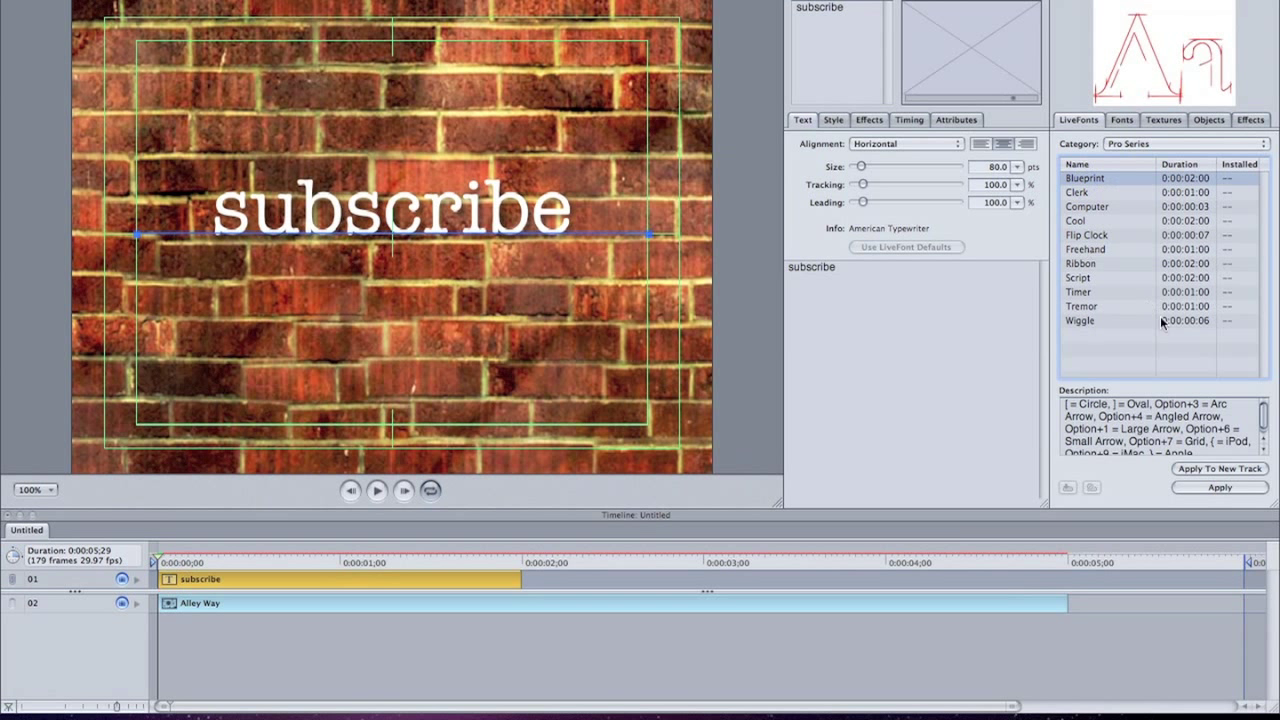
{"action": "left_click", "coordinate": [1221, 488]}
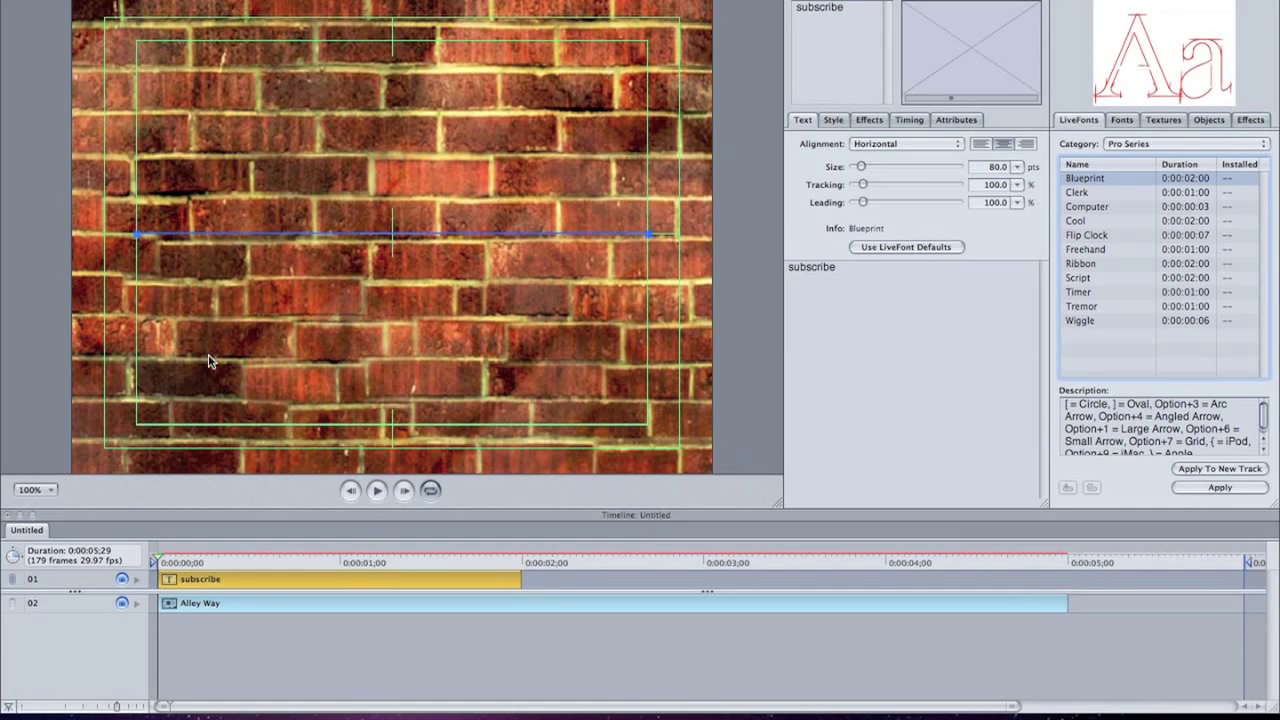
{"action": "left_click", "coordinate": [378, 491]}
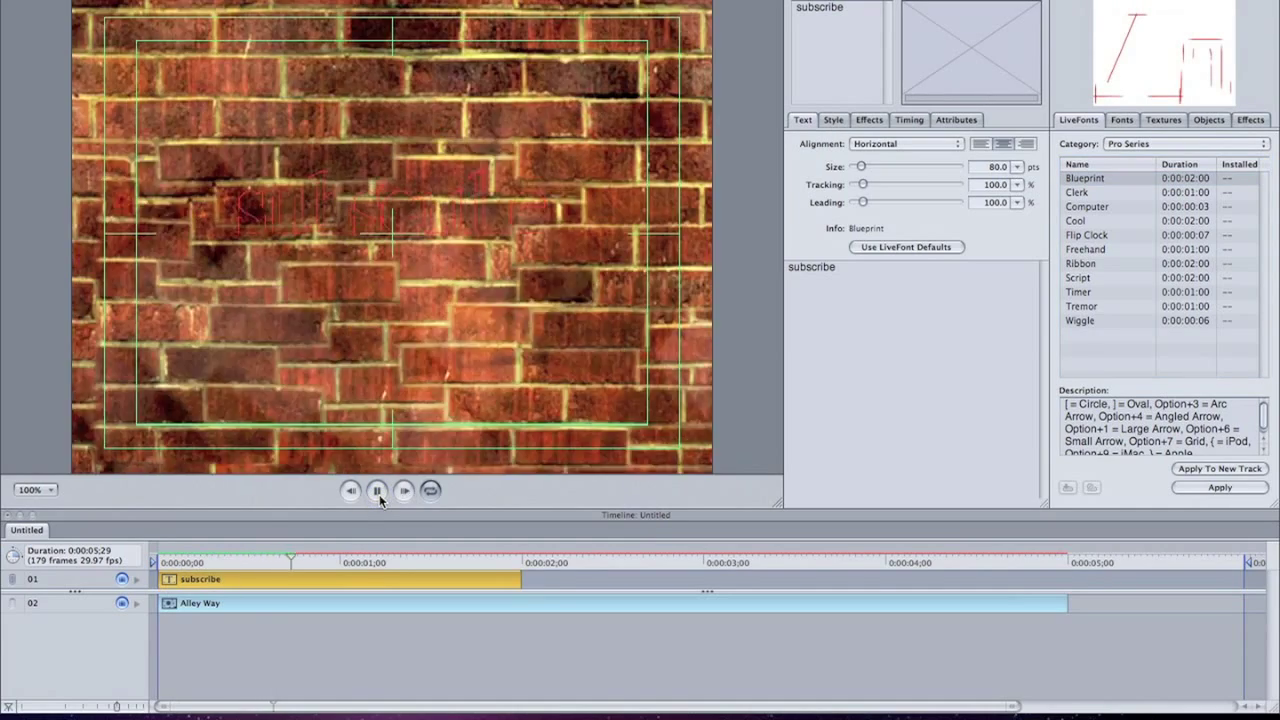
Extend the "subscribe" clip on track 01 to the end of the Alley Way clip and set its text size to 74.3 pts.
{"action": "left_click", "coordinate": [379, 494]}
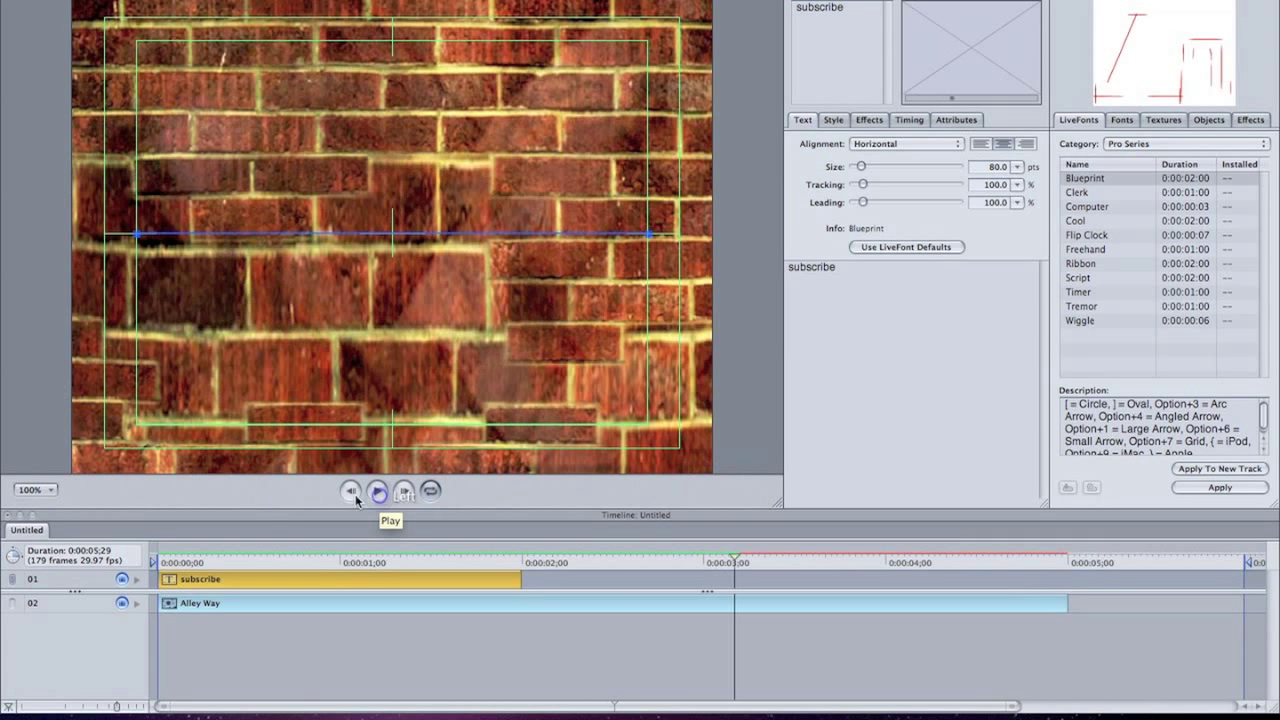
{"action": "left_click", "coordinate": [166, 561]}
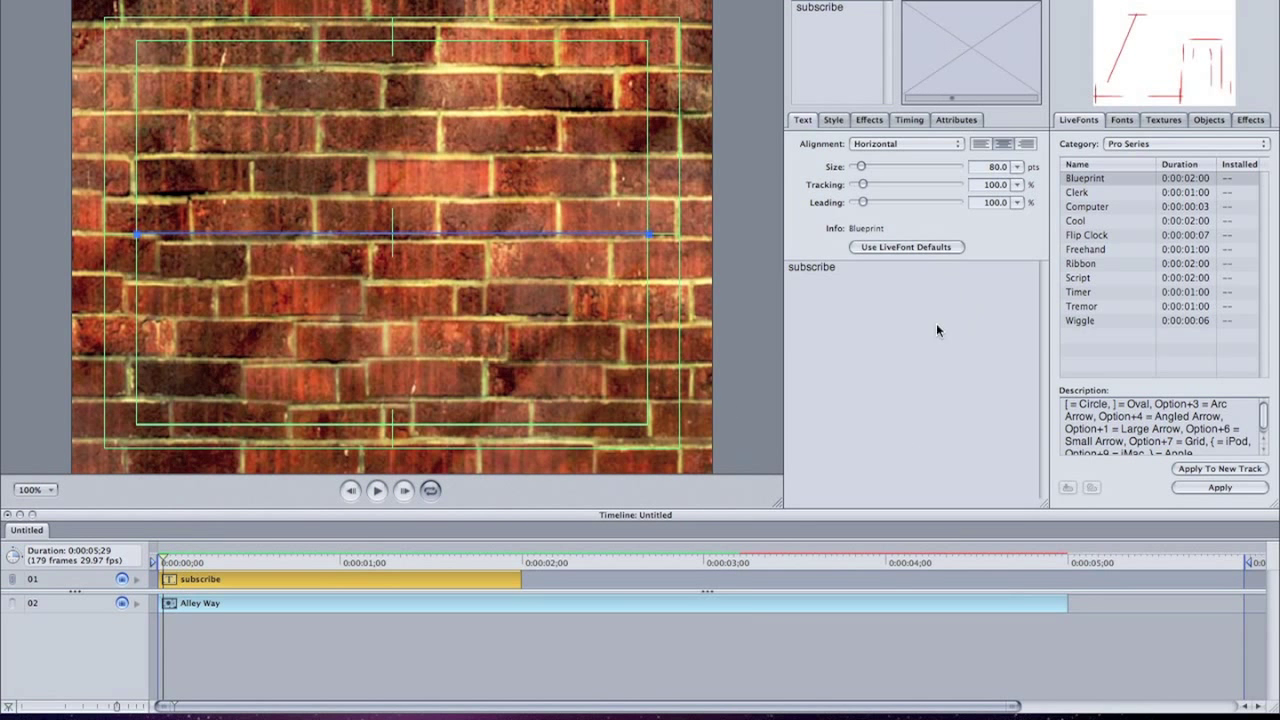
{"action": "left_click_drag", "start_coordinate": [521, 587], "coordinate": [1064, 572]}
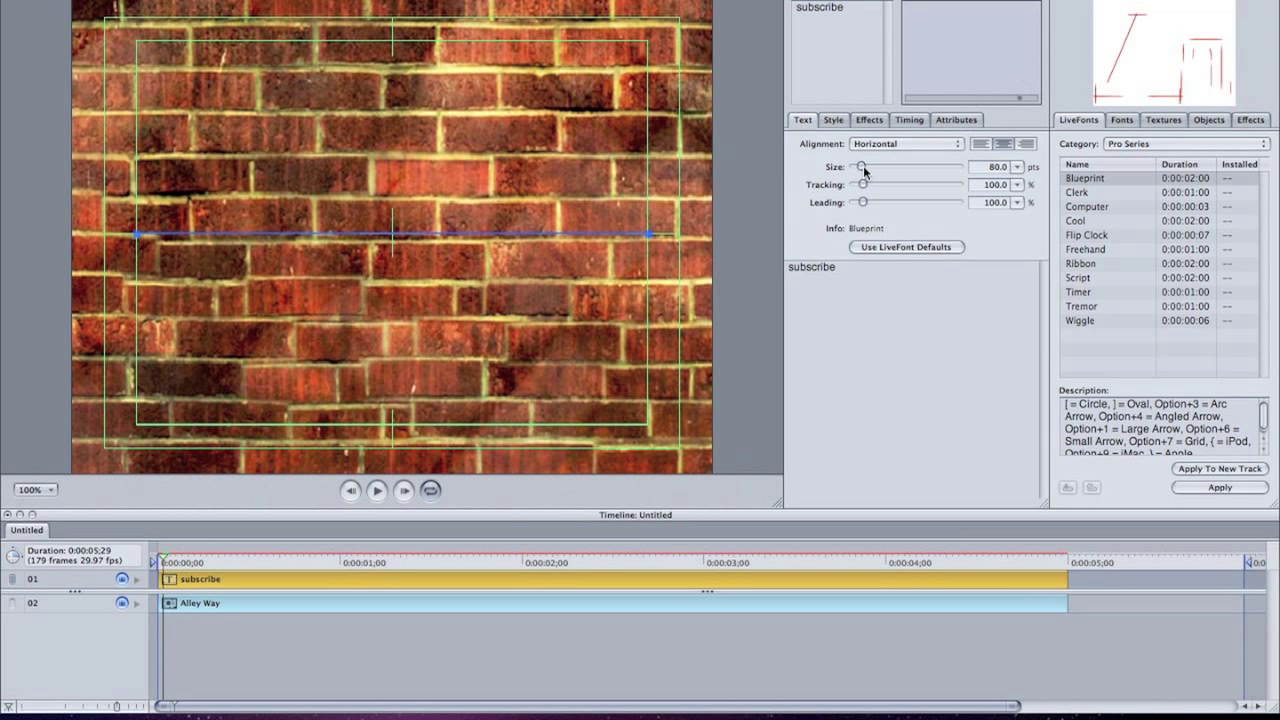
{"action": "left_click_drag", "start_coordinate": [863, 165], "coordinate": [860, 166]}
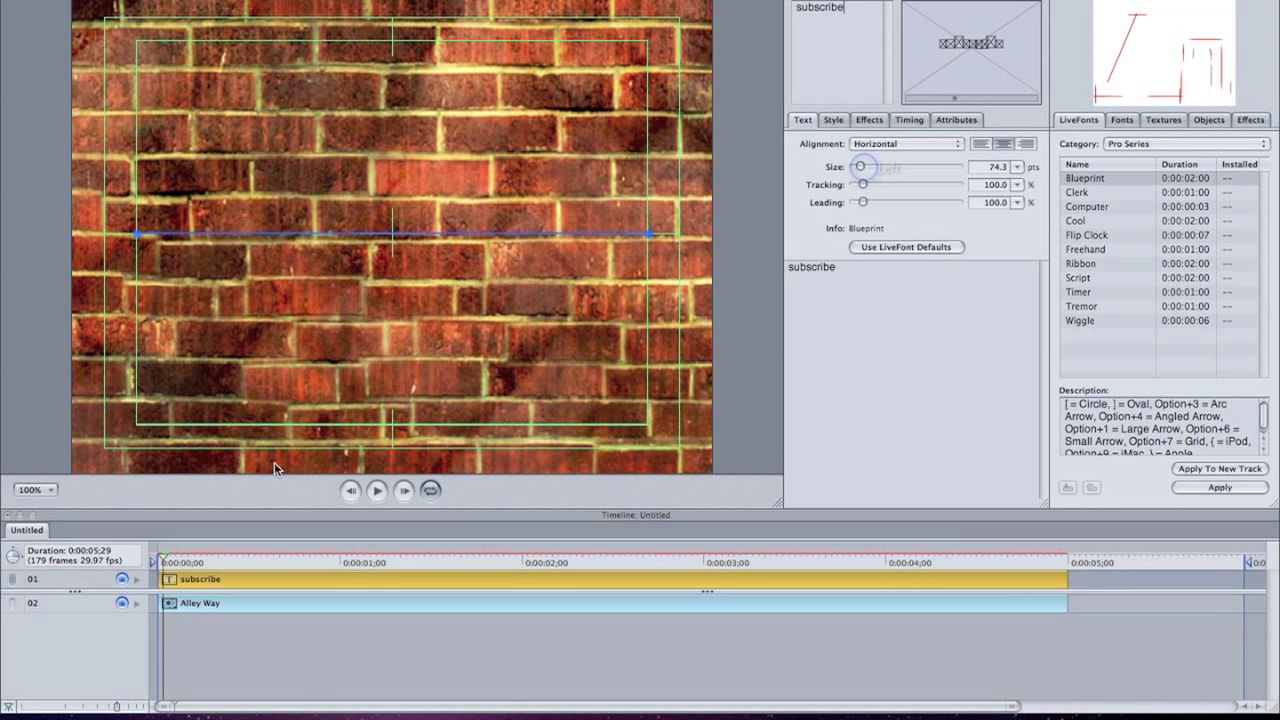
Delete the "subscribe" text track and add a new empty text track above Alley Way.
{"action": "left_click", "coordinate": [206, 562]}
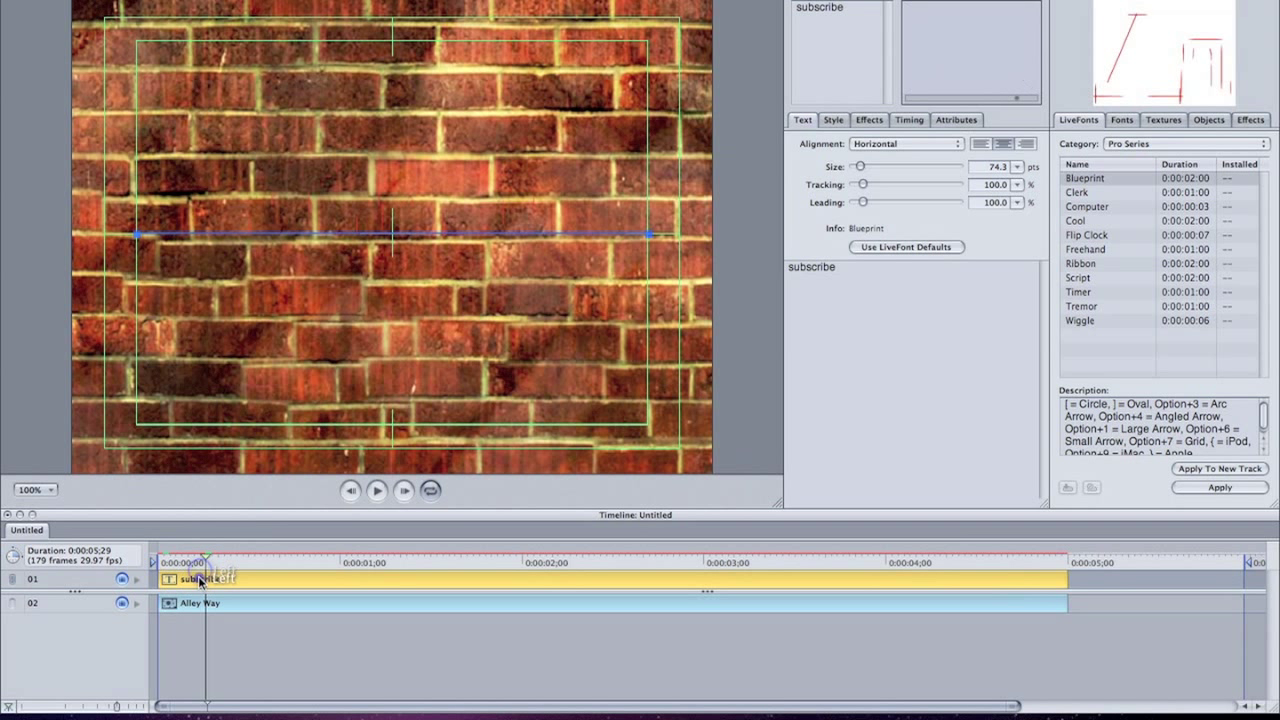
{"action": "key", "text": "Delete"}
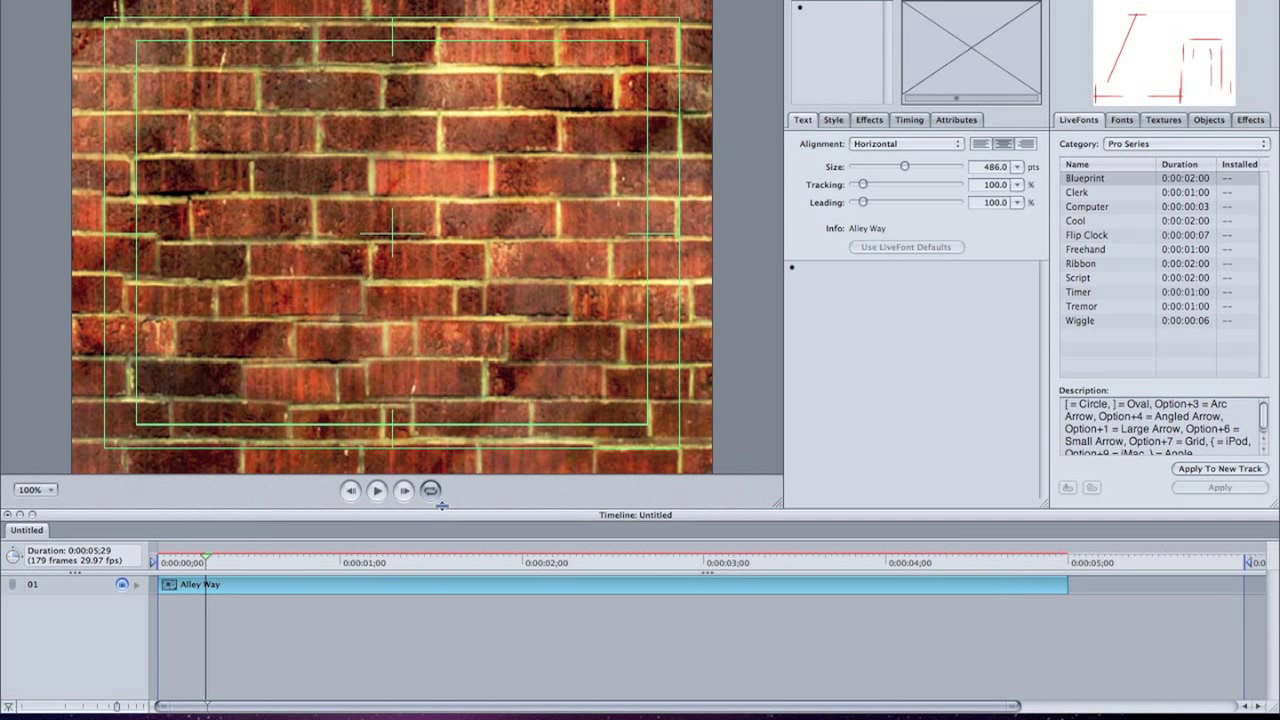
{"action": "key", "text": "super+t"}
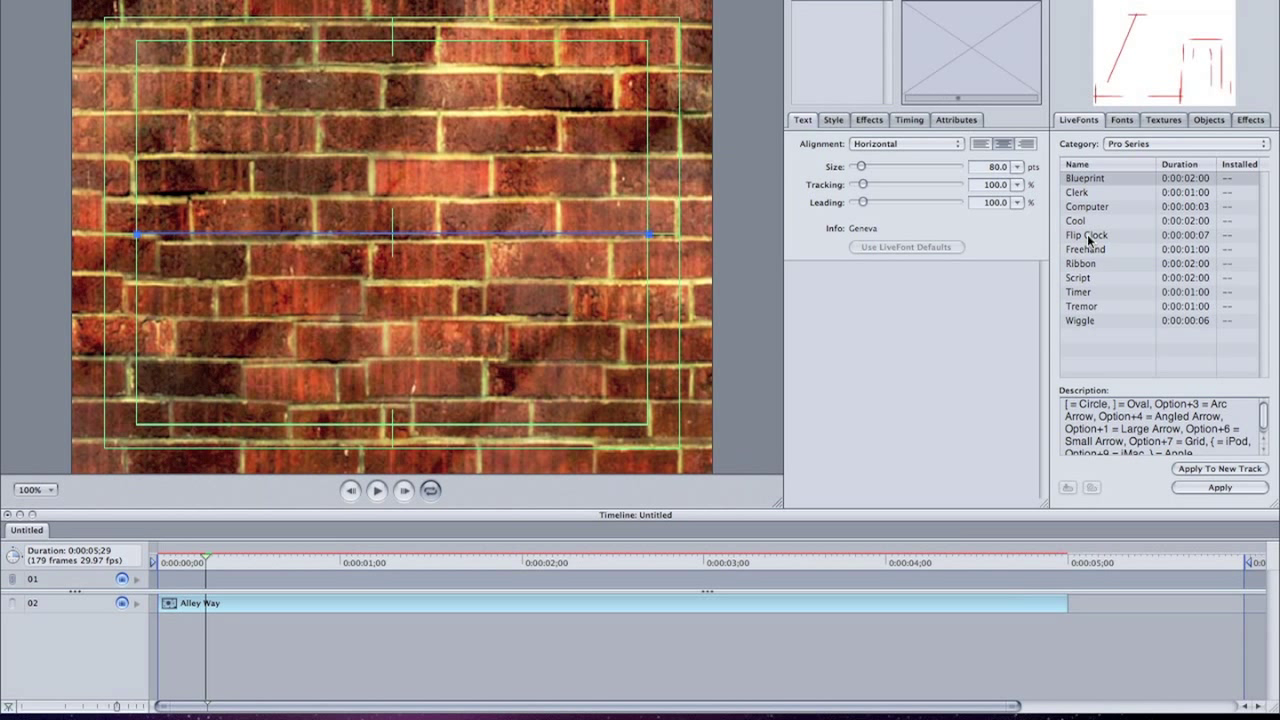
Apply the American Typewriter font in the Regular typeface to the empty track 01 and enter the text "subscibe".
{"action": "left_click", "coordinate": [1120, 120]}
{"action": "left_click", "coordinate": [1189, 487]}
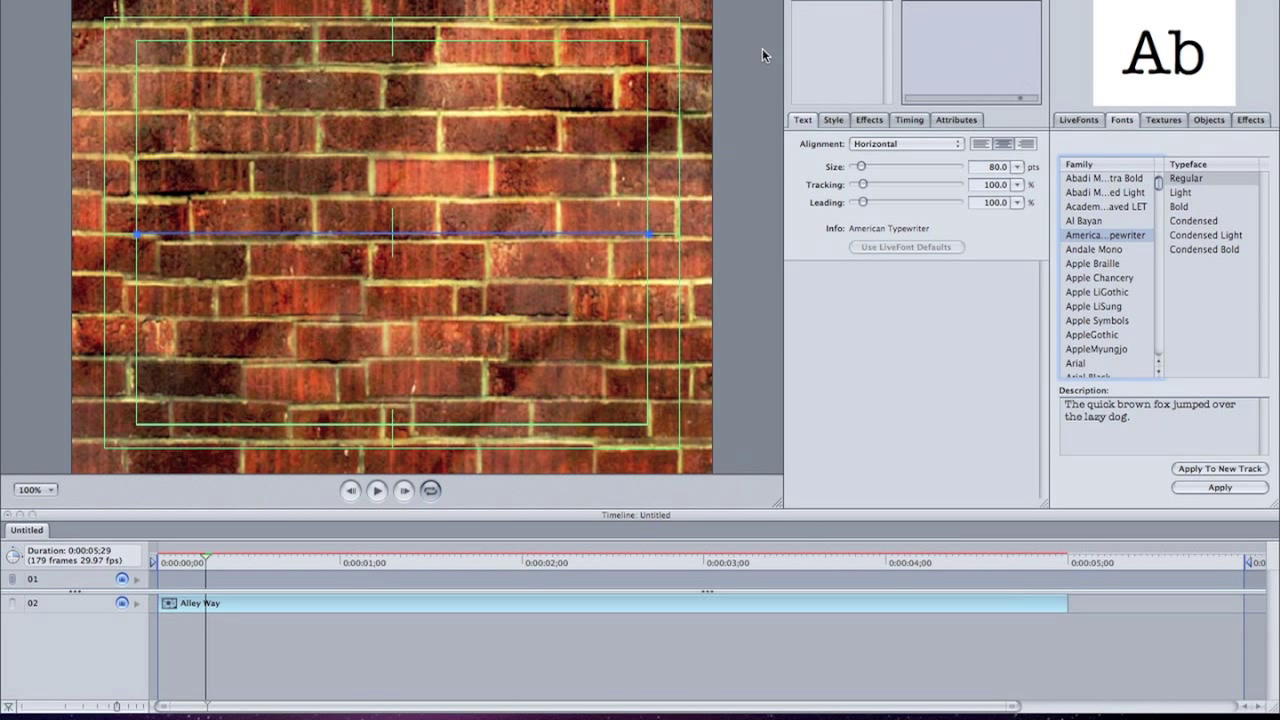
{"action": "left_click", "coordinate": [812, 56]}
{"action": "type", "text": "subscibe"}
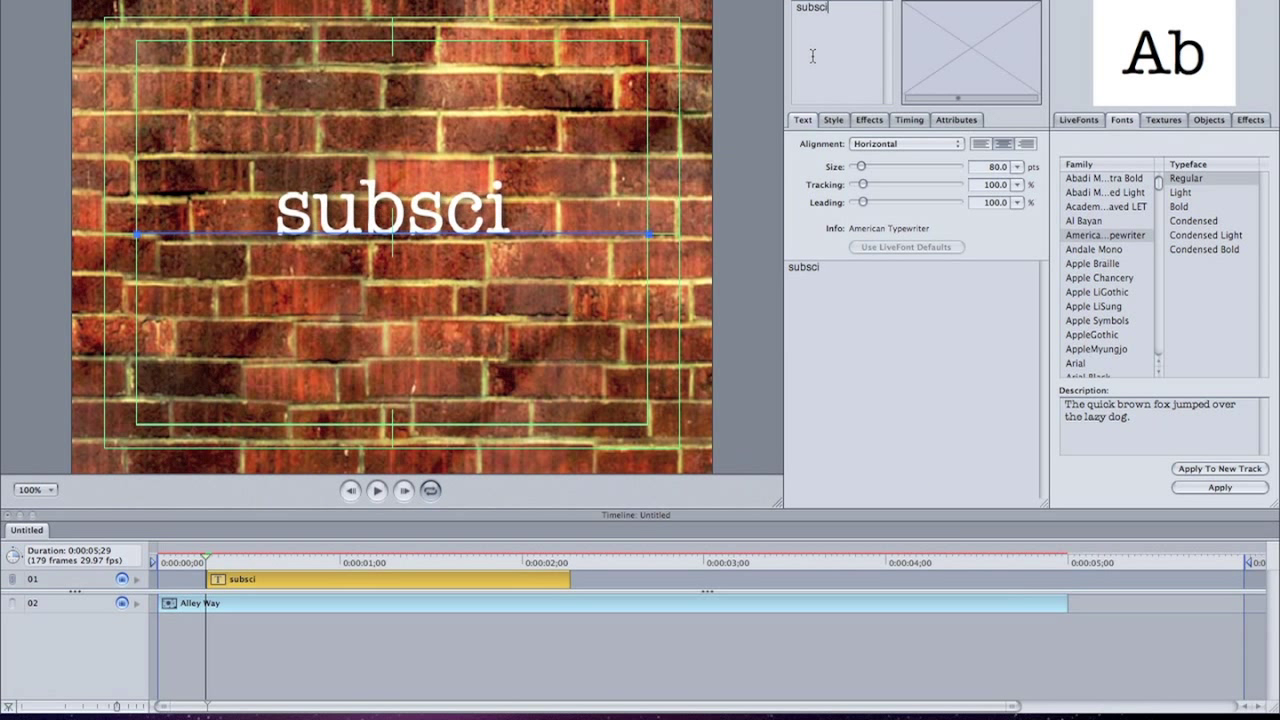
{"action": "left_click", "coordinate": [1222, 487]}
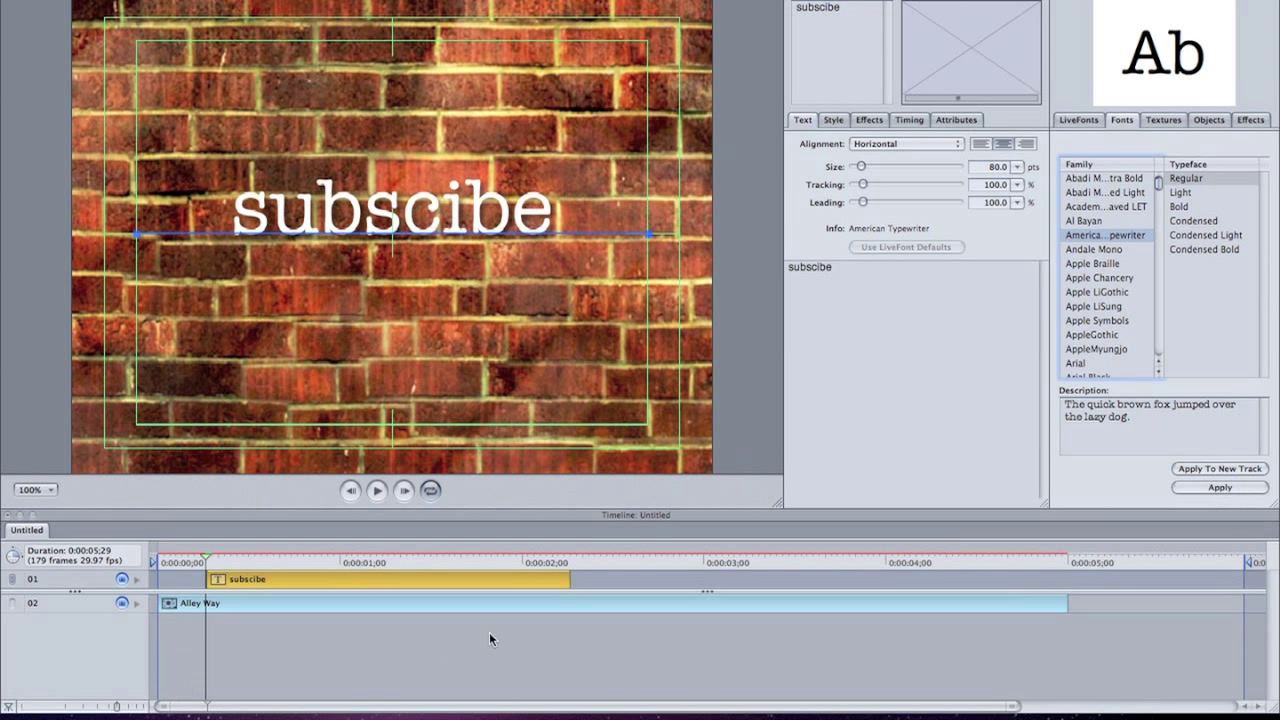
Stretch both ends of the "subscibe" clip on track 01 to span the full length of the Alley Way clip.
{"action": "left_click_drag", "start_coordinate": [564, 578], "coordinate": [1068, 572]}
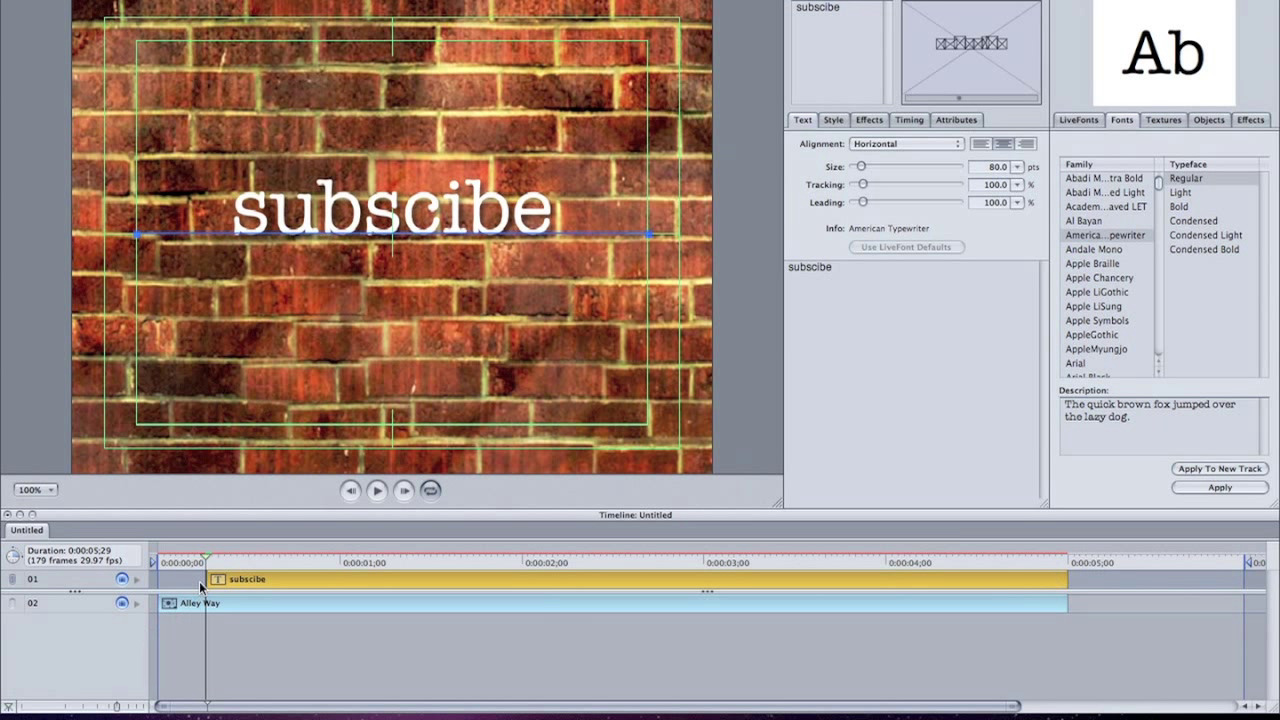
{"action": "left_click_drag", "start_coordinate": [210, 582], "coordinate": [104, 577]}
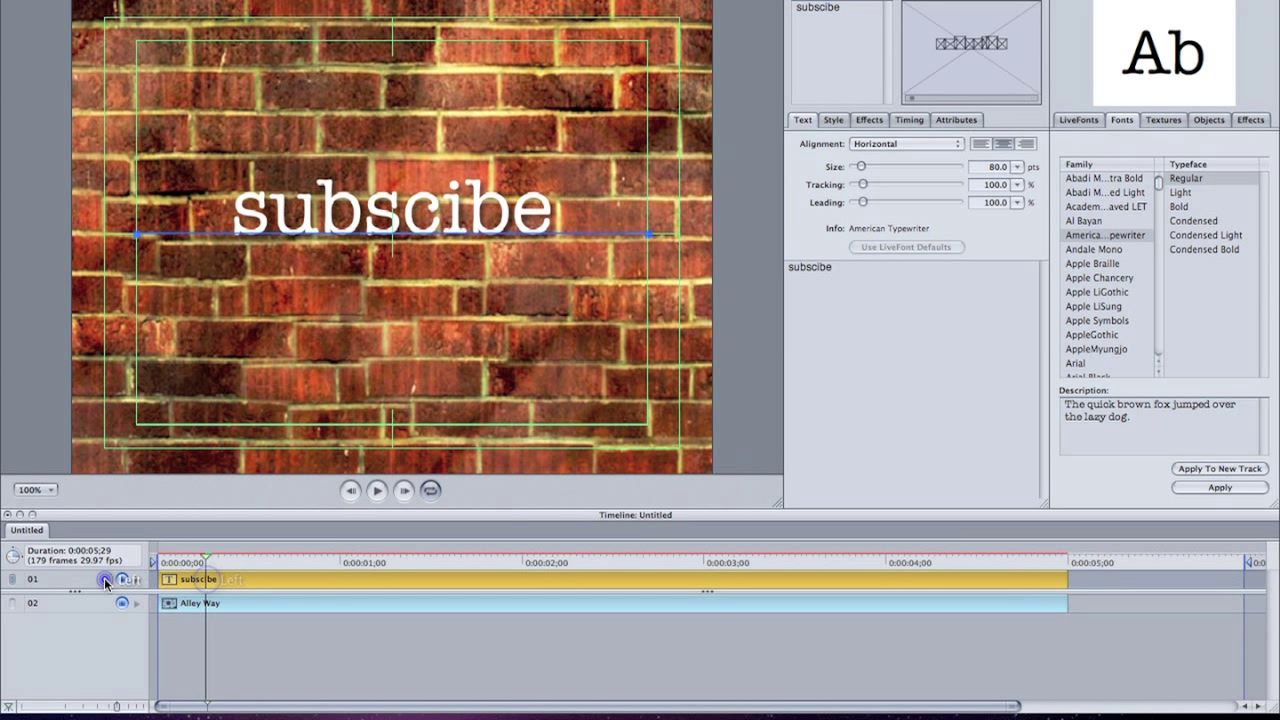
Try the Vertical alignment on the "subscibe" text and return it to Horizontal.
{"action": "left_click", "coordinate": [864, 139]}
{"action": "left_click", "coordinate": [865, 155]}
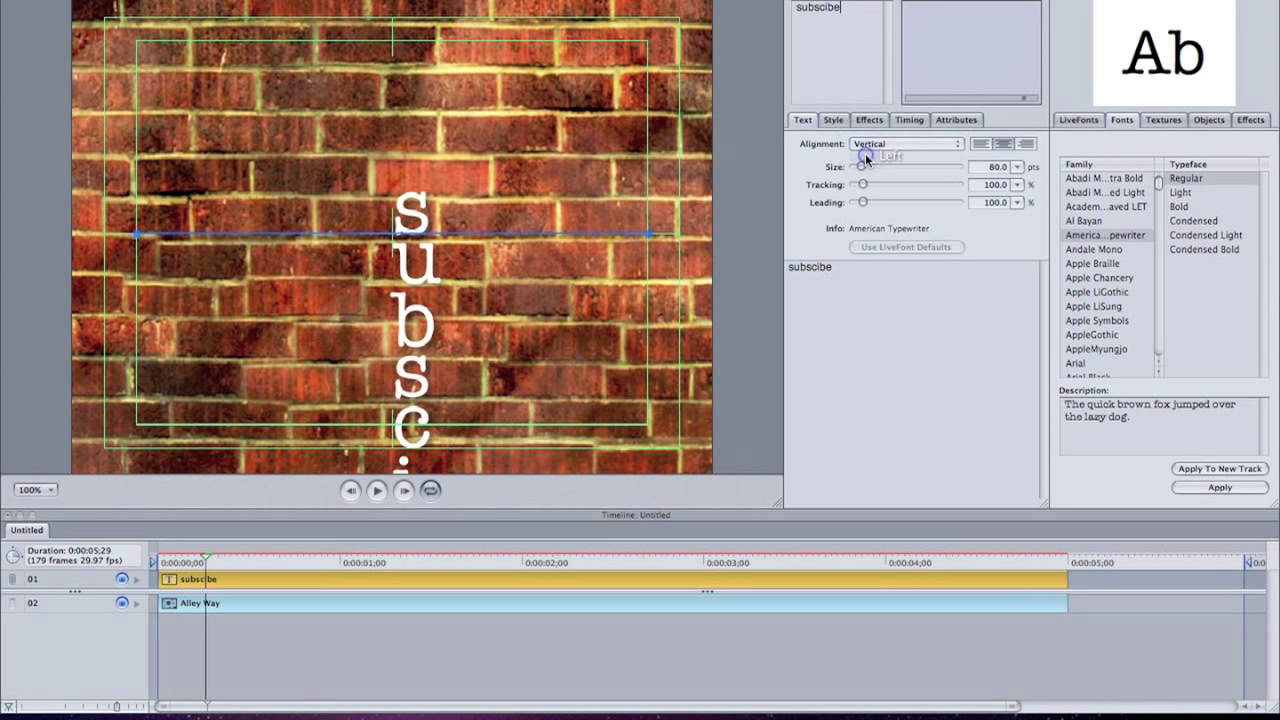
{"action": "left_click", "coordinate": [869, 142]}
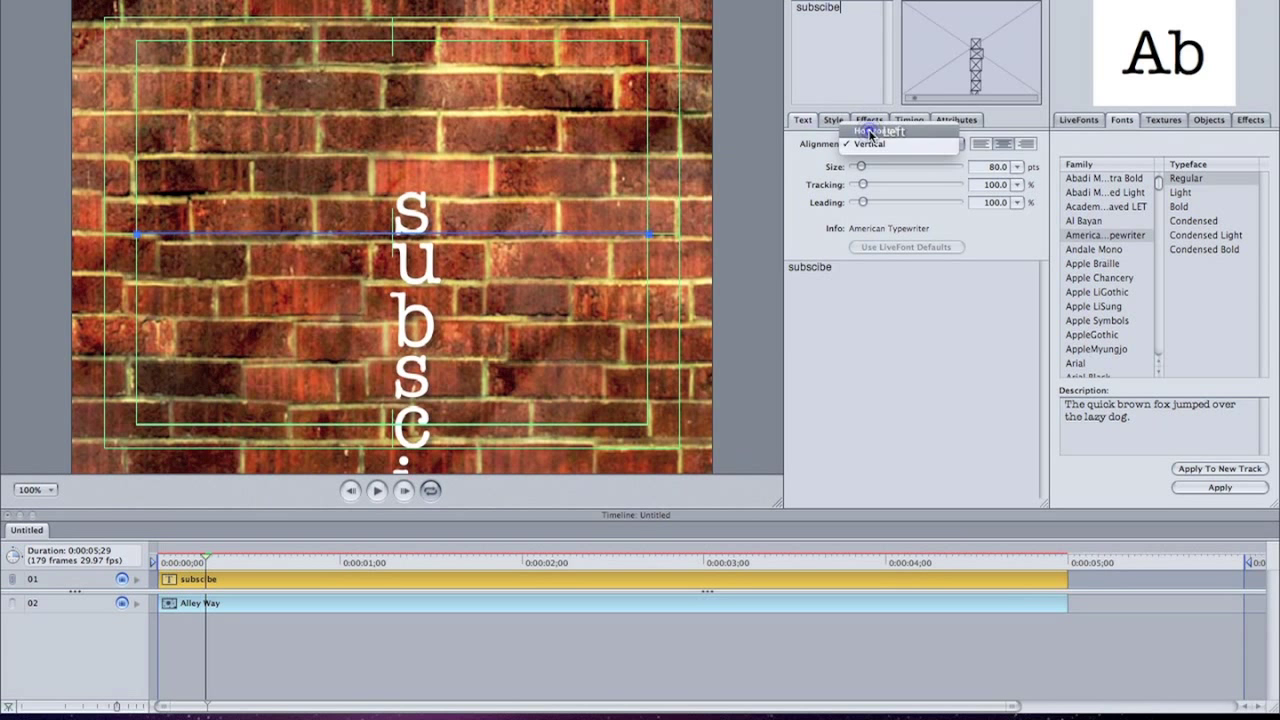
{"action": "left_click", "coordinate": [870, 131]}
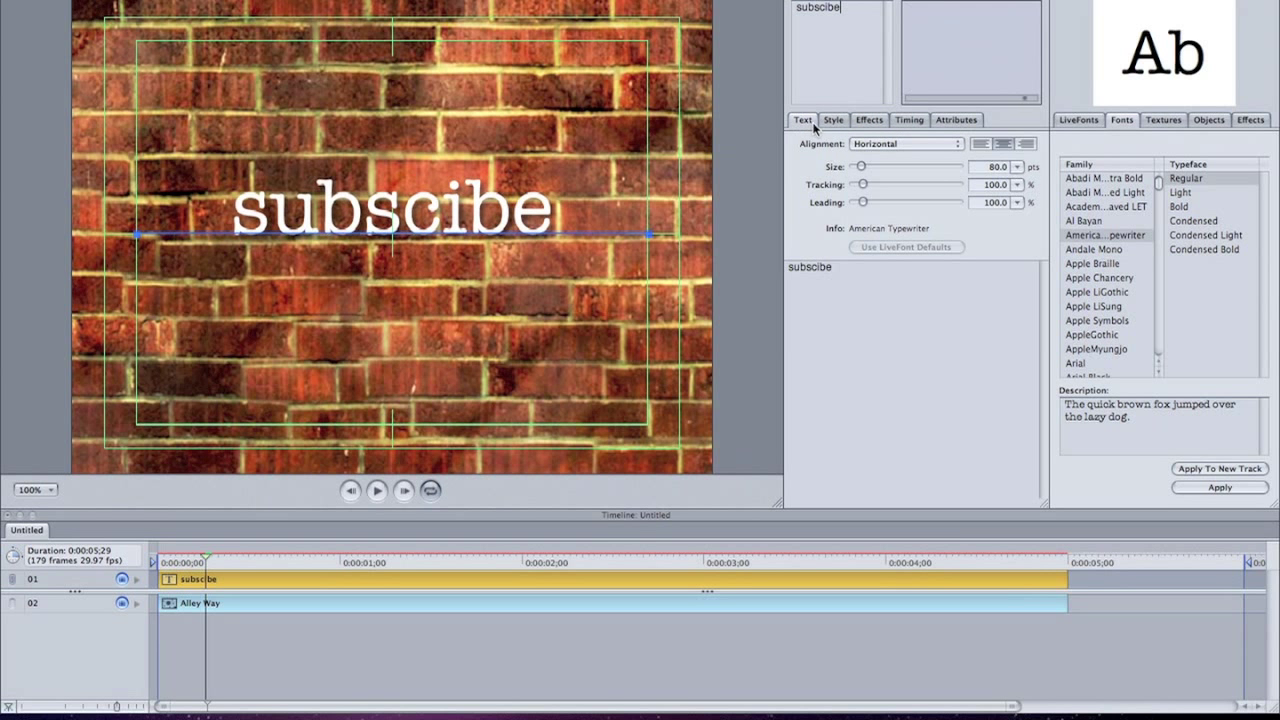